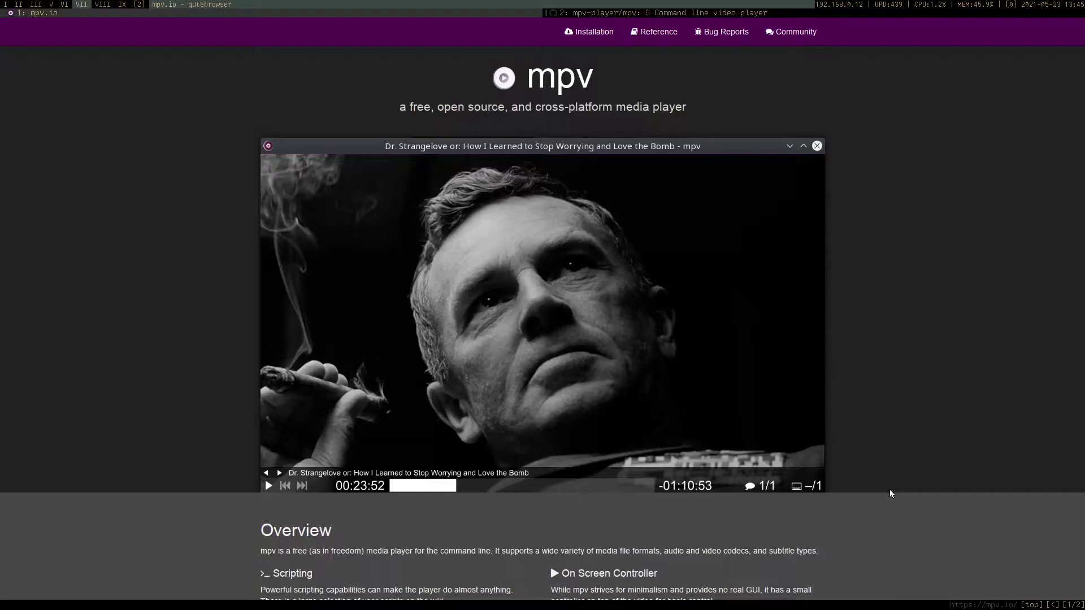
# Step: Read through the mpv website's overview down to the links at the page end
pyautogui.scroll(-3, 890, 490)
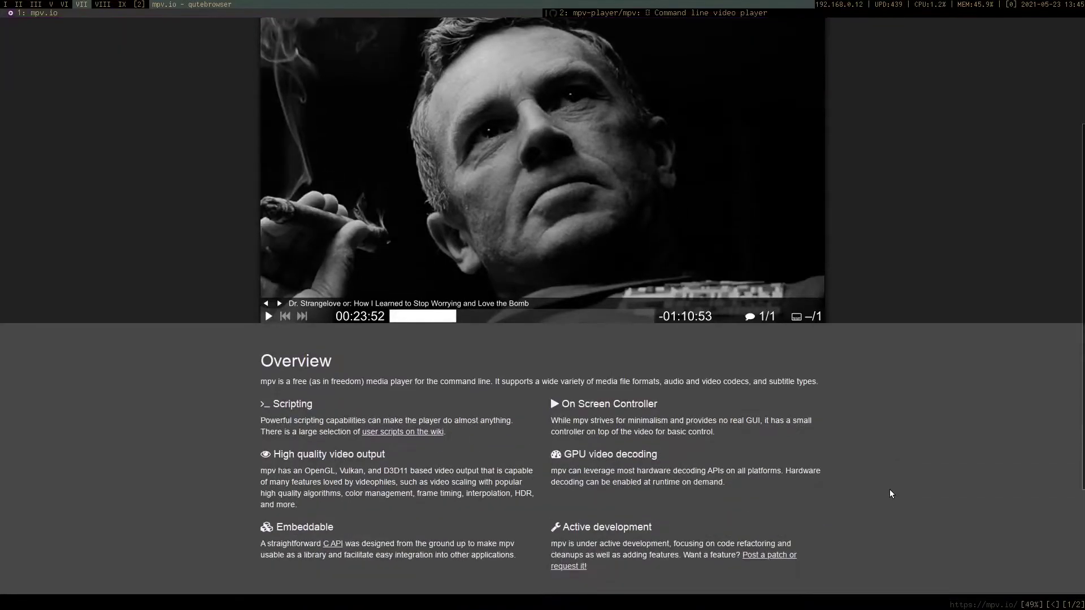
pyautogui.scroll(-3, 887, 490)
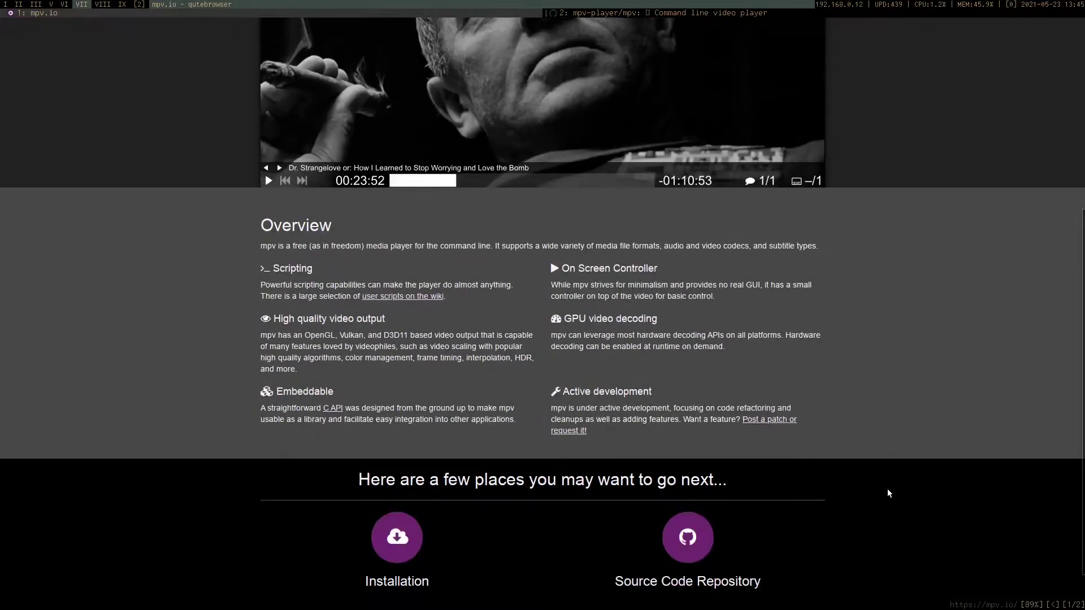
pyautogui.scroll(-1, 887, 493)
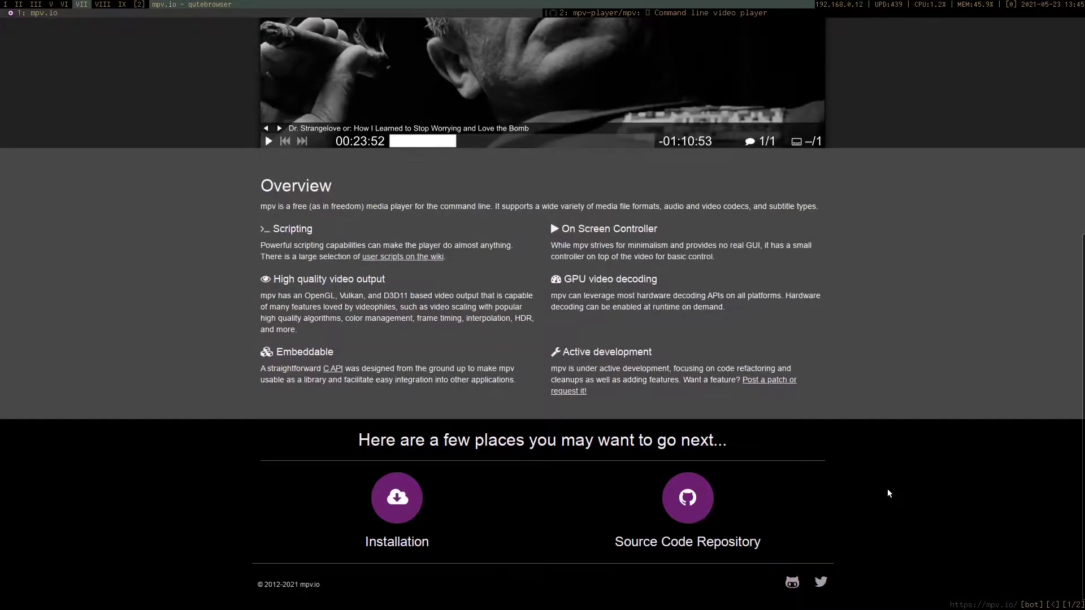
# Step: Go to the open mpv GitHub repository page and examine its language breakdown, file list and README
pyautogui.press('J')
pyautogui.scroll(-3, 887, 491)
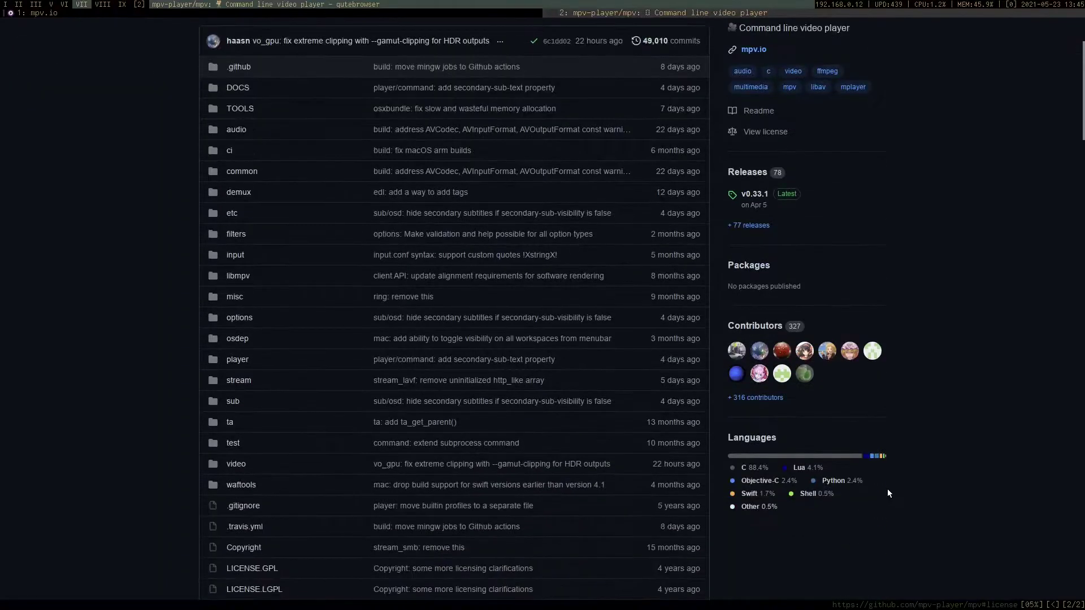
pyautogui.scroll(-2, 887, 492)
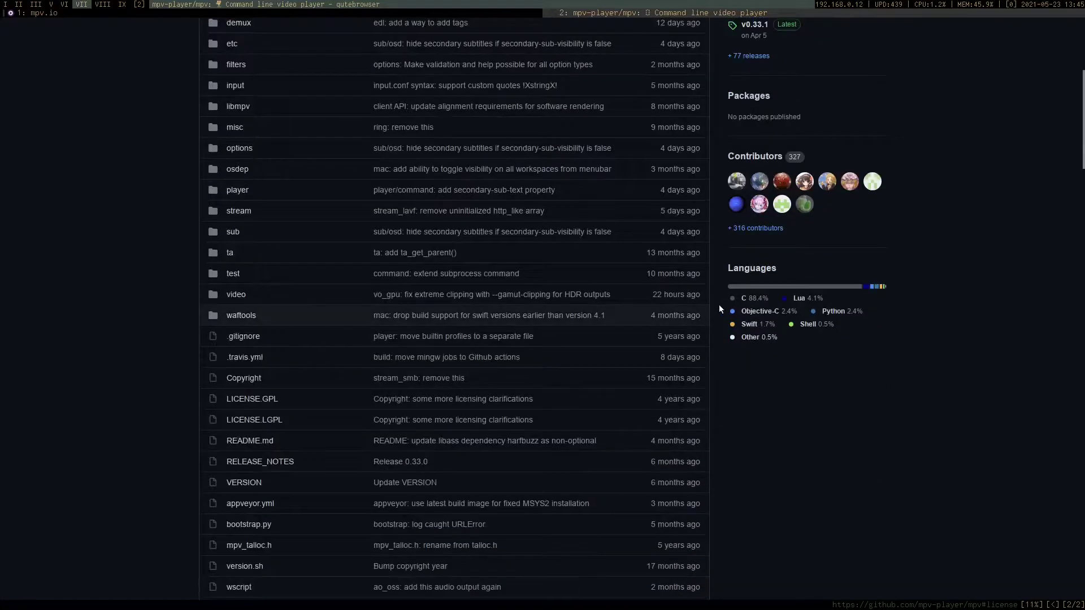
pyautogui.press('r')
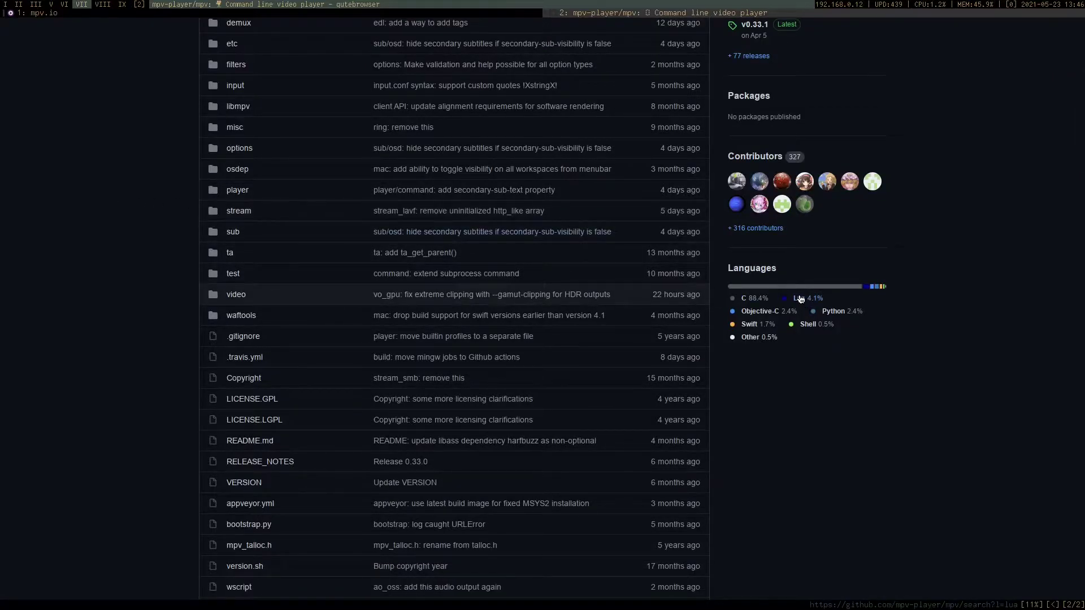
pyautogui.scroll(-3, 19, 265)
pyautogui.scroll(-6, 18, 269)
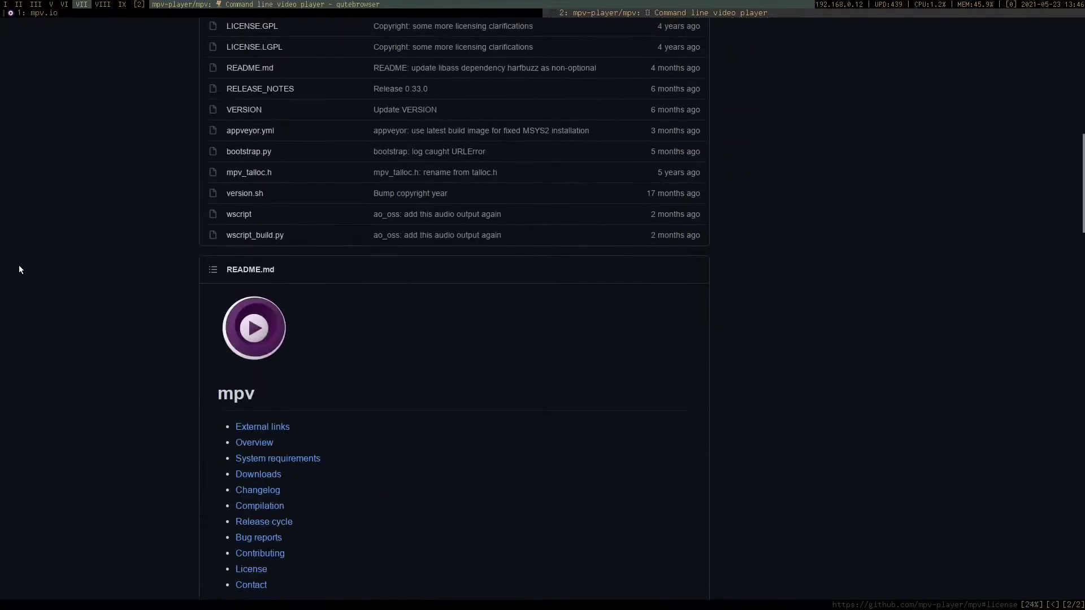
pyautogui.scroll(2, 19, 270)
pyautogui.scroll(10, 20, 270)
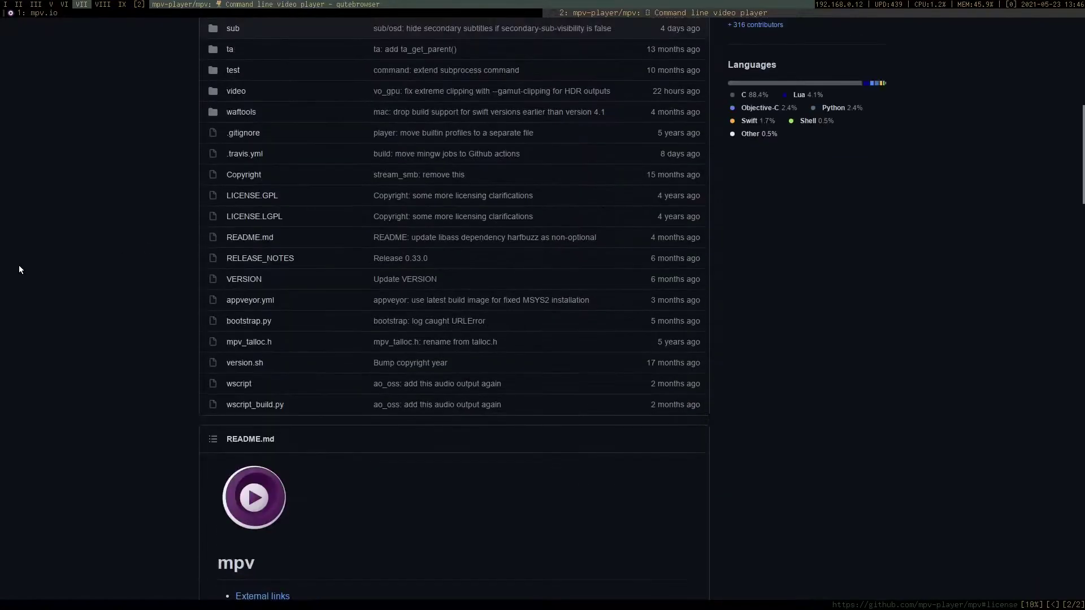
# Step: Open a terminal beside the browser and play earth.gif with mpv
pyautogui.press('super+t')
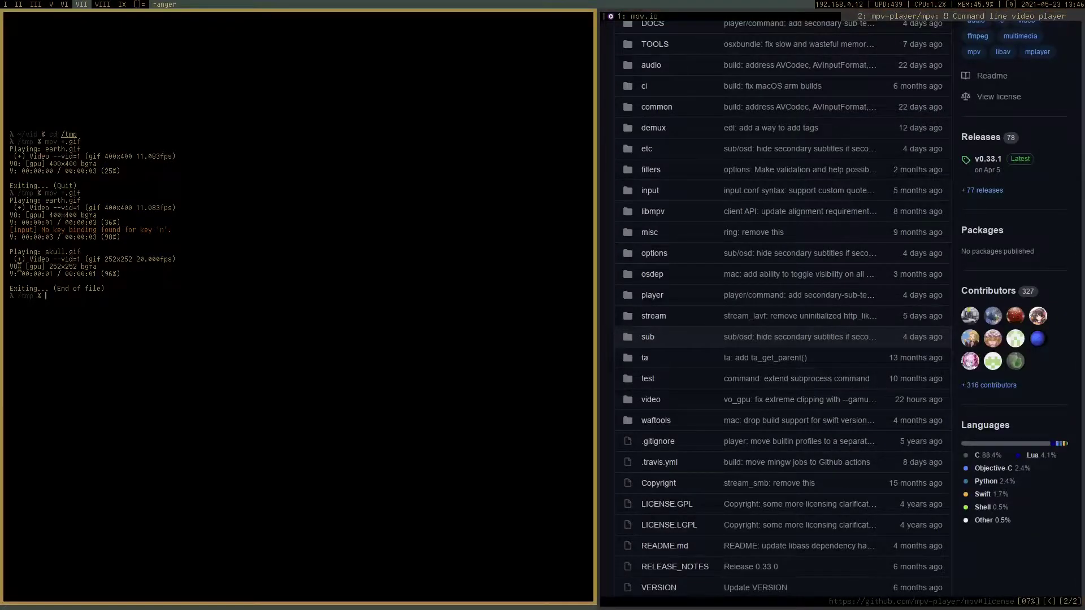
pyautogui.write('mpv earth.gif')
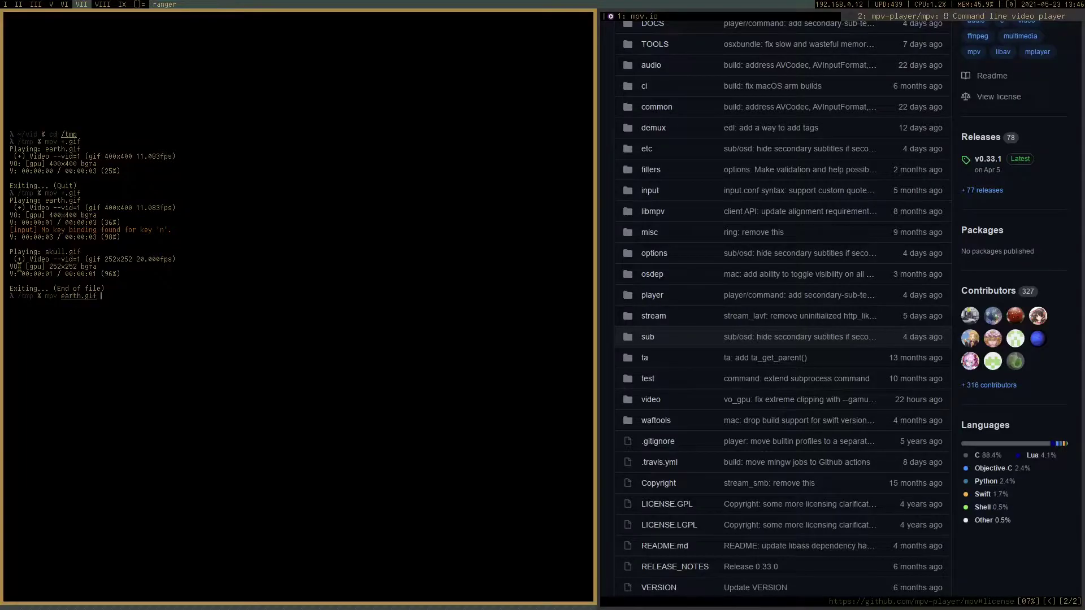
pyautogui.press('Return')
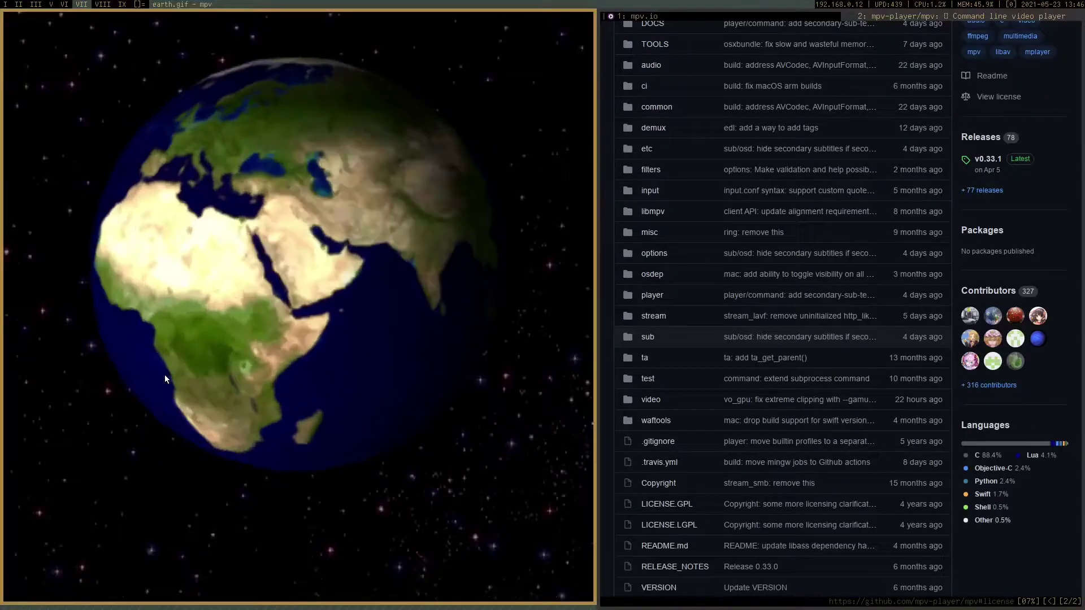
# Step: Reuse the previous mpv command to play skull.gif
pyautogui.press('Up')
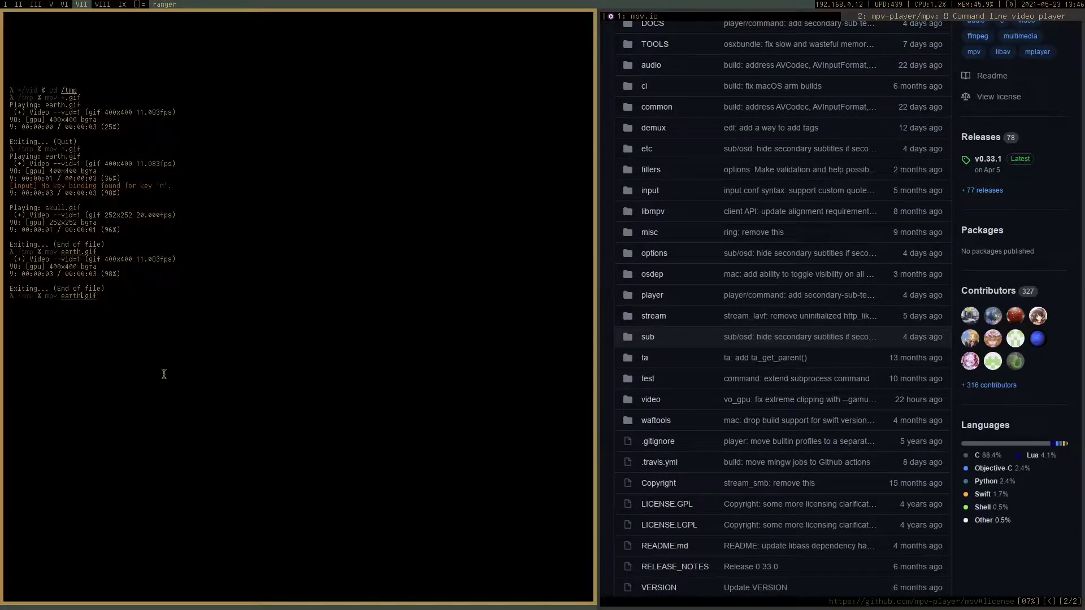
pyautogui.press('BackSpace')
pyautogui.press('BackSpace')
pyautogui.press('BackSpace')
pyautogui.press('BackSpace')
pyautogui.press('BackSpace')
pyautogui.write('skull')
pyautogui.press('Return')
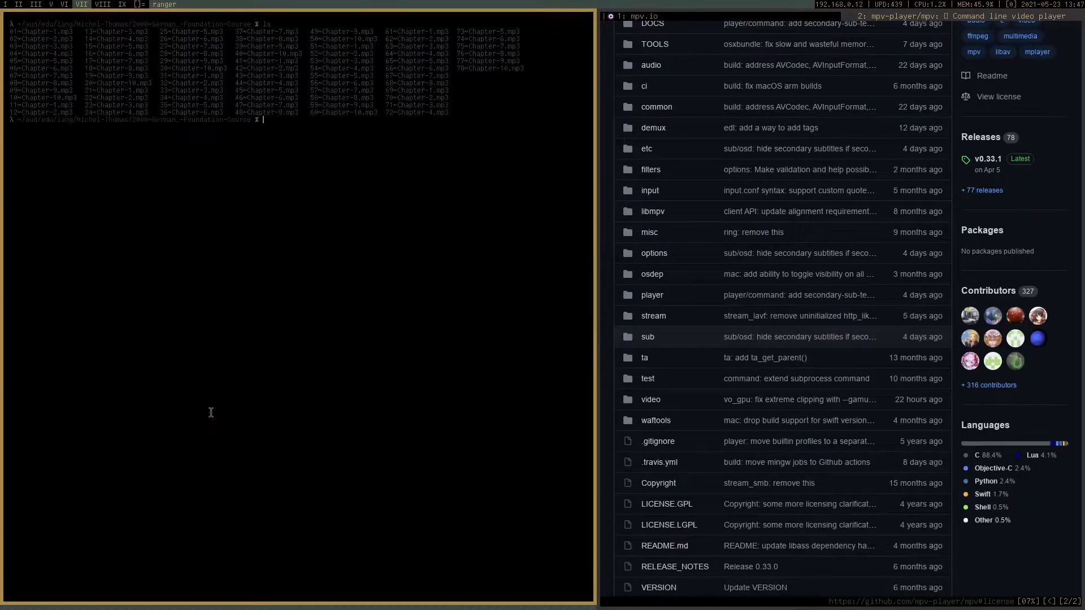
# Step: Play 01-Chapter-1.mp3 with mpv in the terminal, pause it and quit playback
pyautogui.write('mpv 01')
pyautogui.press('Tab')
pyautogui.press('Return')
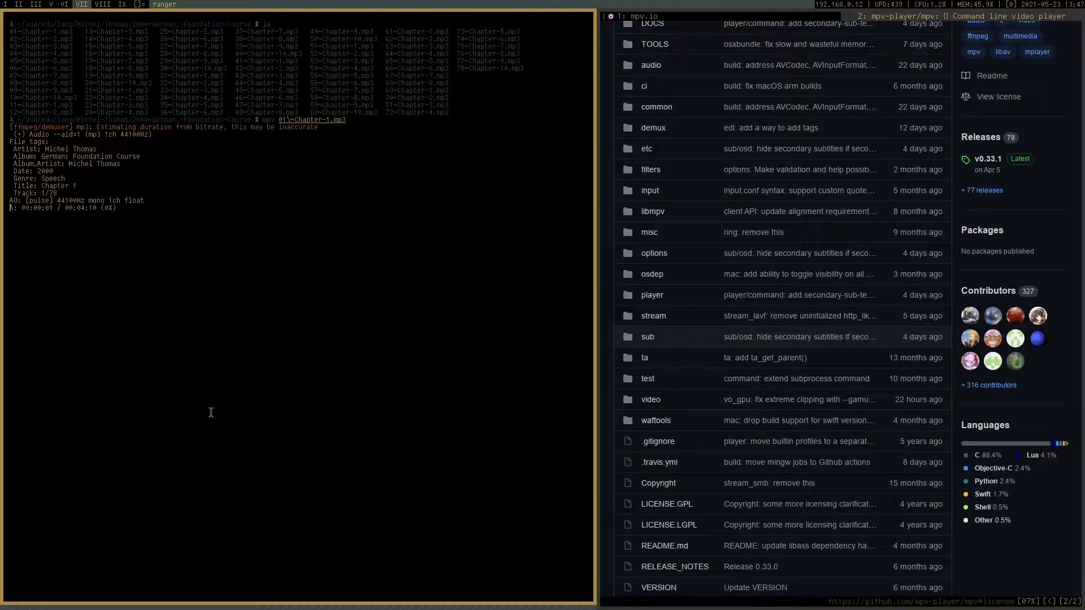
pyautogui.press('space')
pyautogui.press('q')
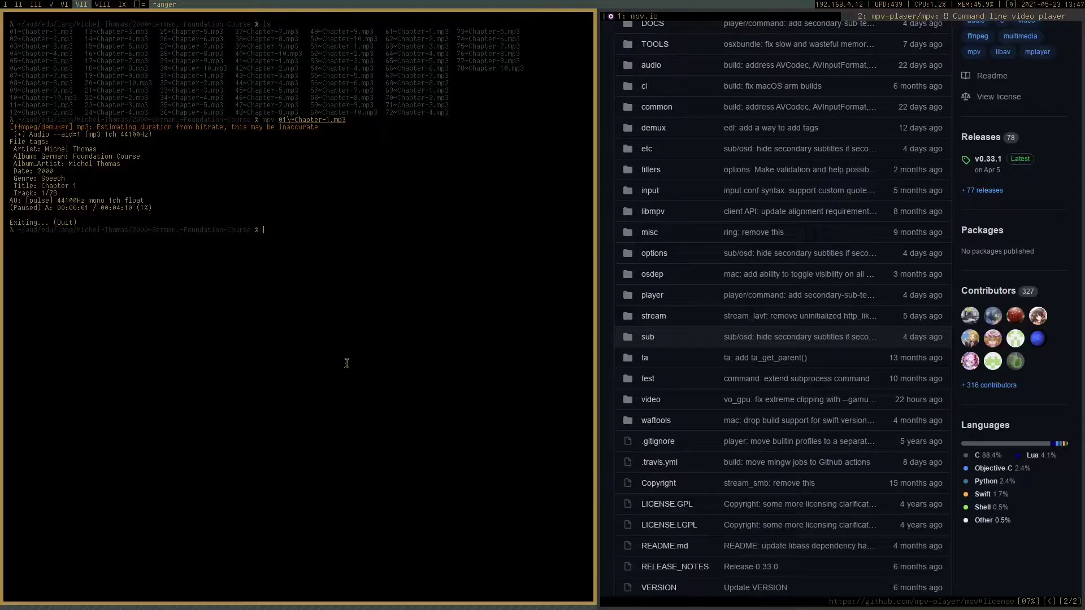
# Step: Change to the anime season folder under ~/vid/ and play the first Attack on Titan episode with mpv
pyautogui.write('cd ~/vid/')
pyautogui.press('Right')
pyautogui.press('Return')
pyautogui.press('Return')
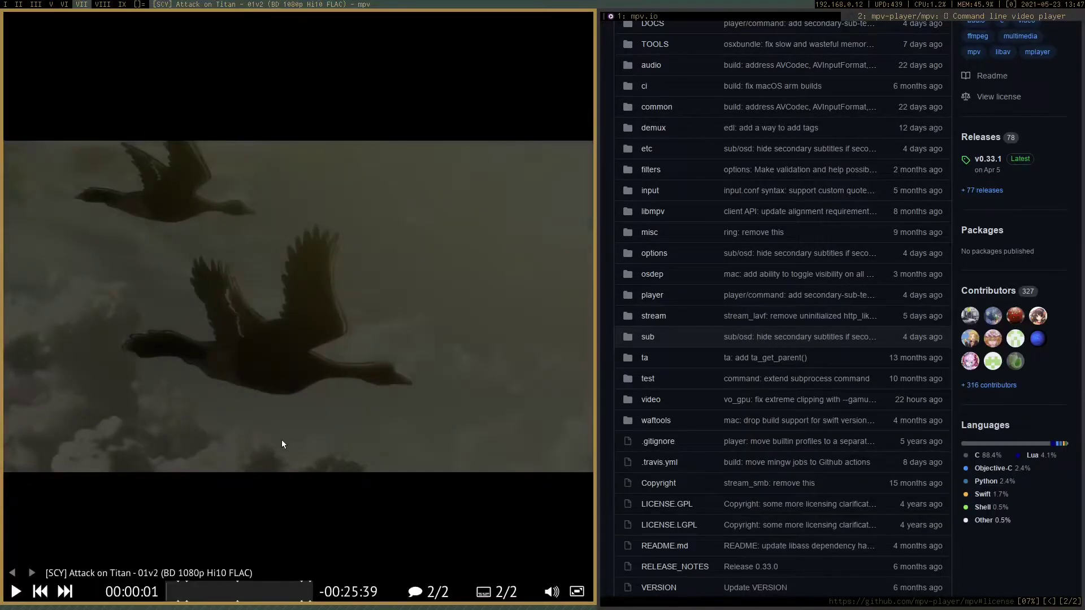
# Step: Cycle through the episode's audio tracks back to track 2, quit the player and close the terminal
pyautogui.click(421, 593)
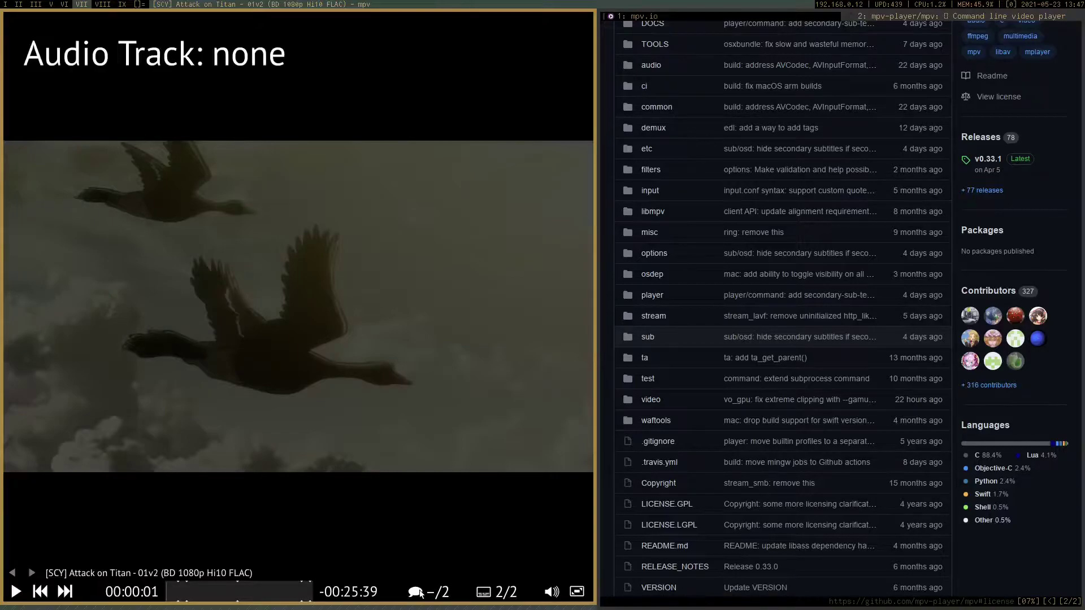
pyautogui.click(420, 593)
pyautogui.click(421, 593)
pyautogui.click(421, 594)
pyautogui.click(421, 593)
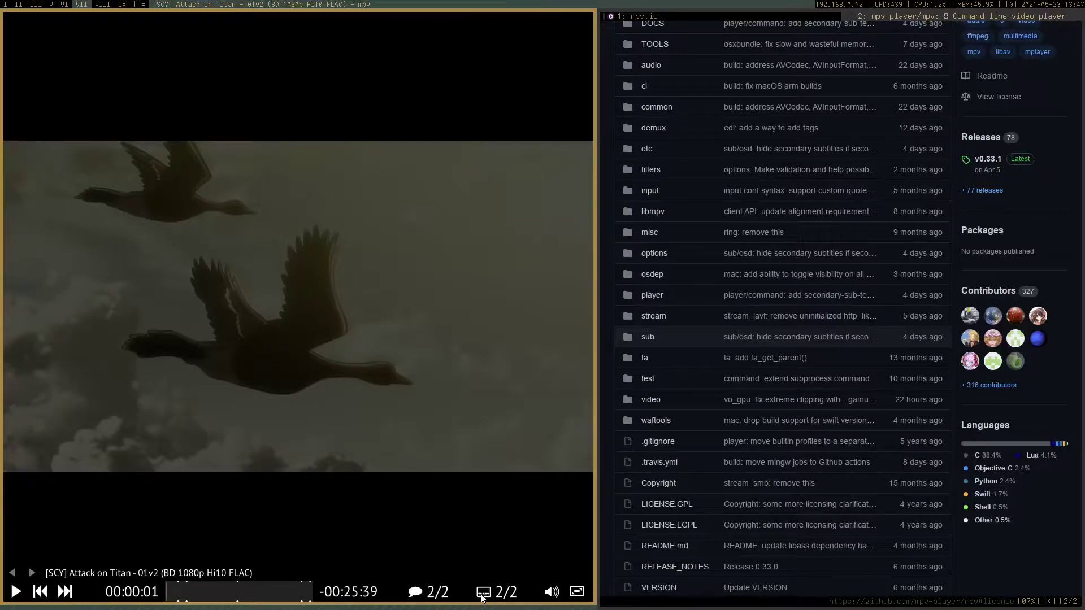
pyautogui.press('q')
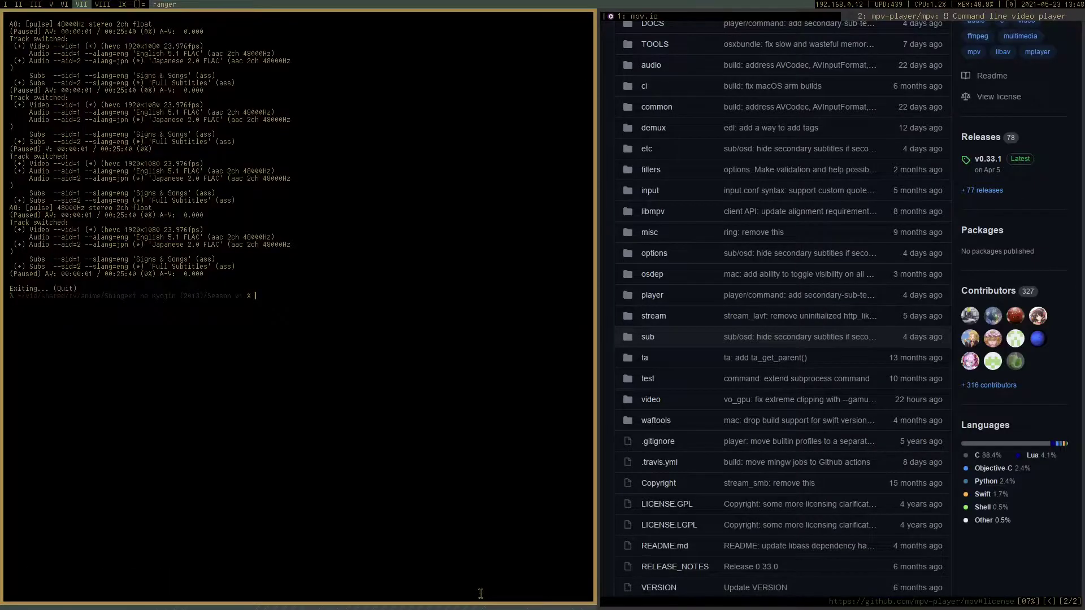
pyautogui.hotkey('ctrl', 'd')
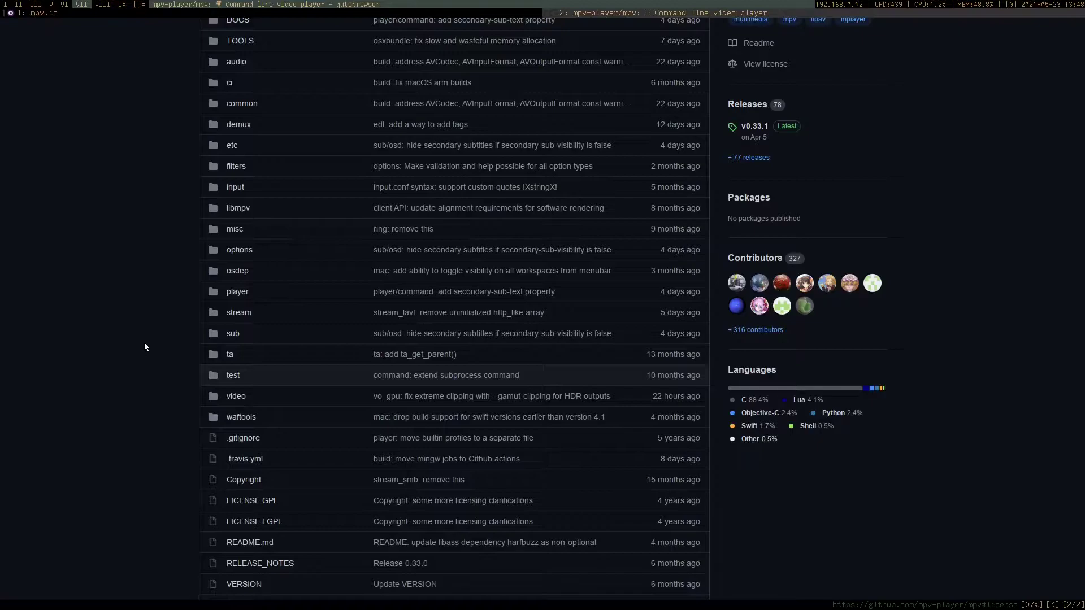
# Step: Open yewtu.be in a new browser tab
pyautogui.hotkey('shift', 'o')
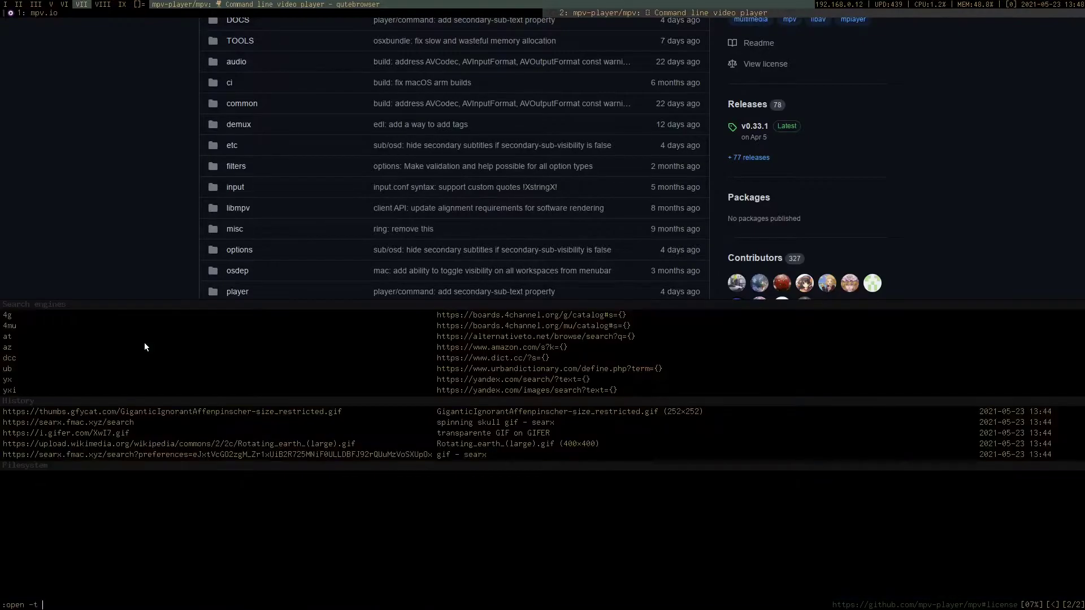
pyautogui.write('yewtu.be')
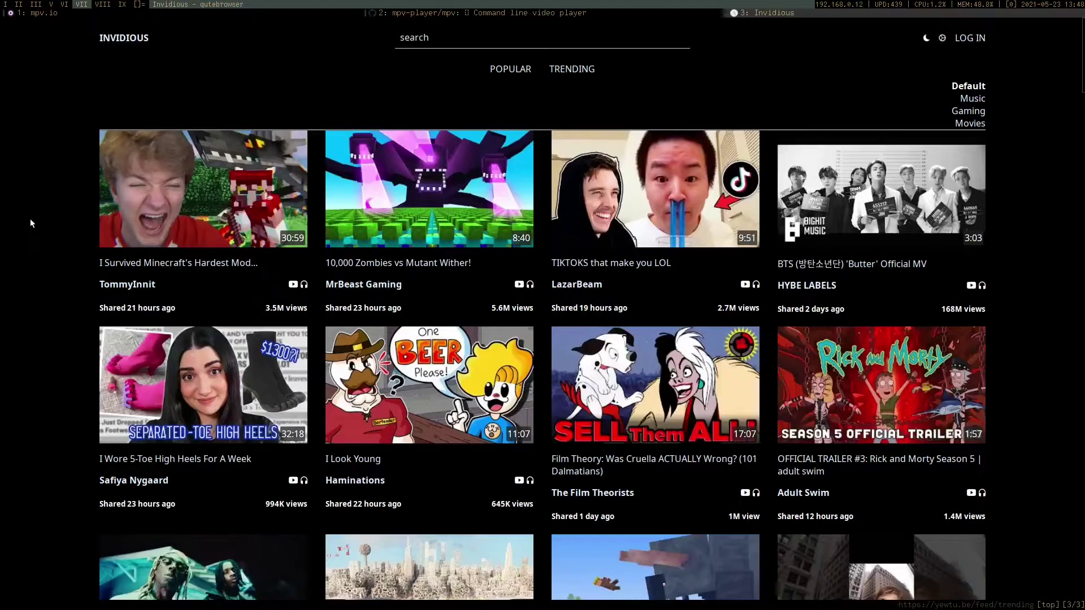
# Step: Browse the trending videos and play "I Survived Minecraft's Hardest Mod..." in mpv through link hints
pyautogui.scroll(-2, 29, 219)
pyautogui.scroll(2, 29, 218)
pyautogui.scroll(-1, 28, 216)
pyautogui.scroll(-5, 28, 216)
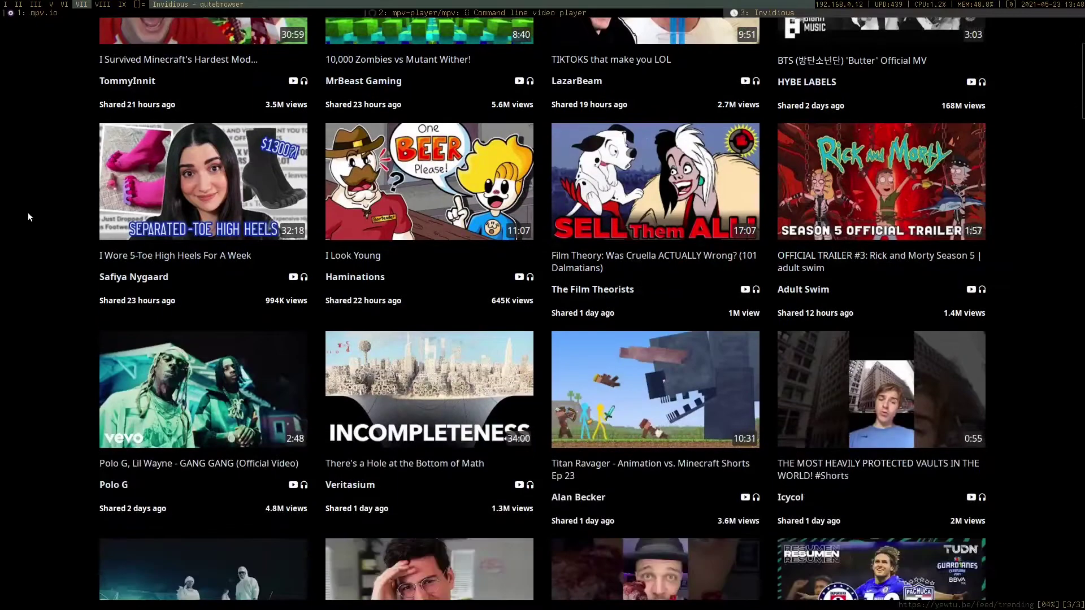
pyautogui.scroll(6, 28, 217)
pyautogui.hotkey('shift', 'm')
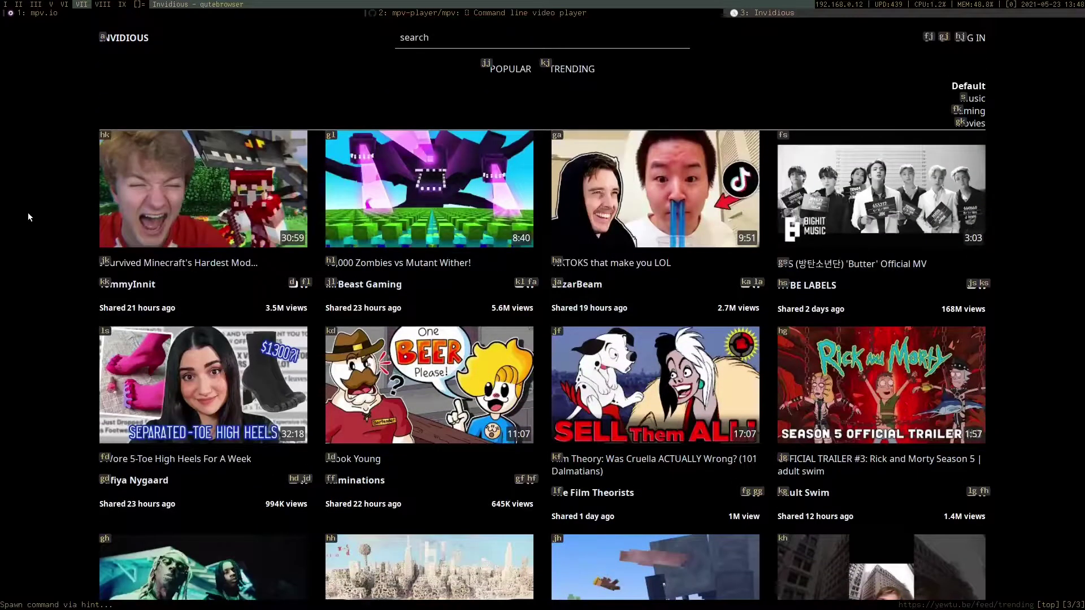
pyautogui.write('ka')
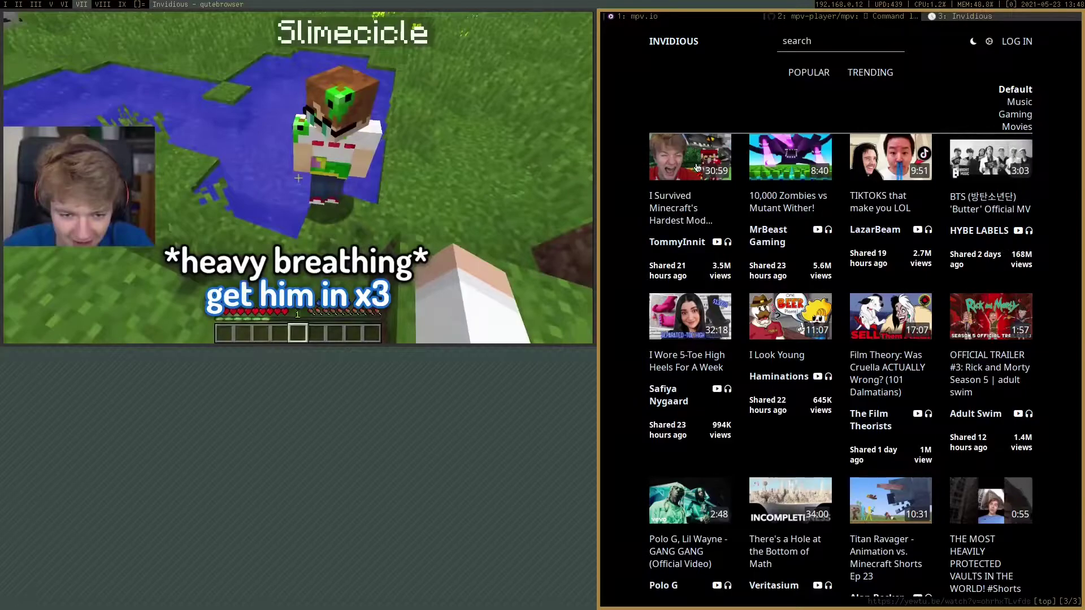
pyautogui.moveTo(293, 251)
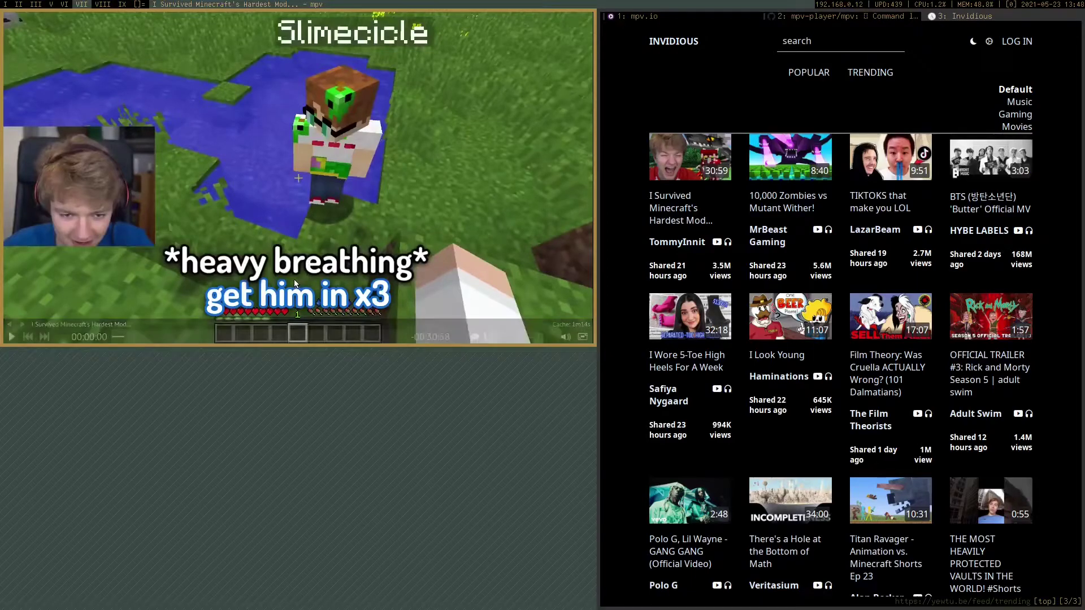
pyautogui.moveTo(270, 285)
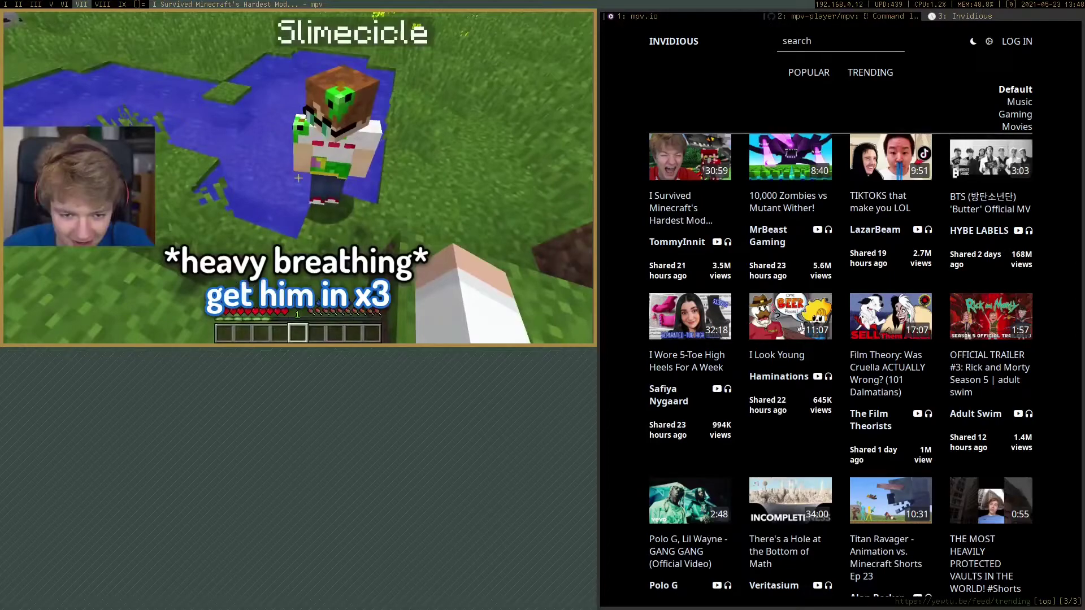
# Step: Raise the video's playback speed in small increments up to 100.00
pyautogui.press(']')
pyautogui.press(']')
pyautogui.press(']')
pyautogui.press(']')
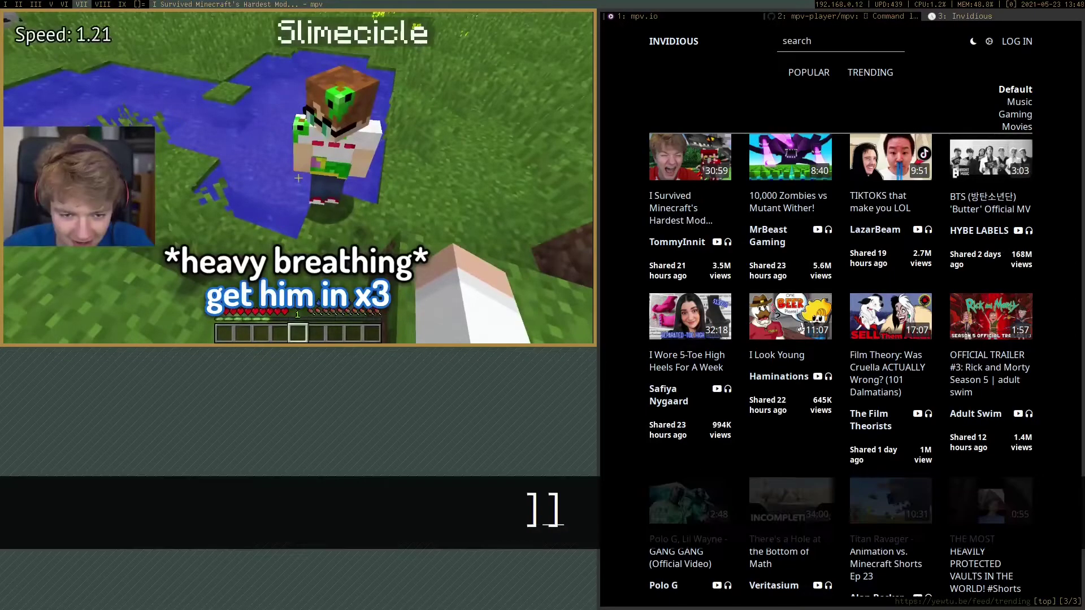
pyautogui.press(']')
pyautogui.press(']')
pyautogui.press(']')
pyautogui.press(']')
pyautogui.press(']')
pyautogui.press(']')
pyautogui.press(']')
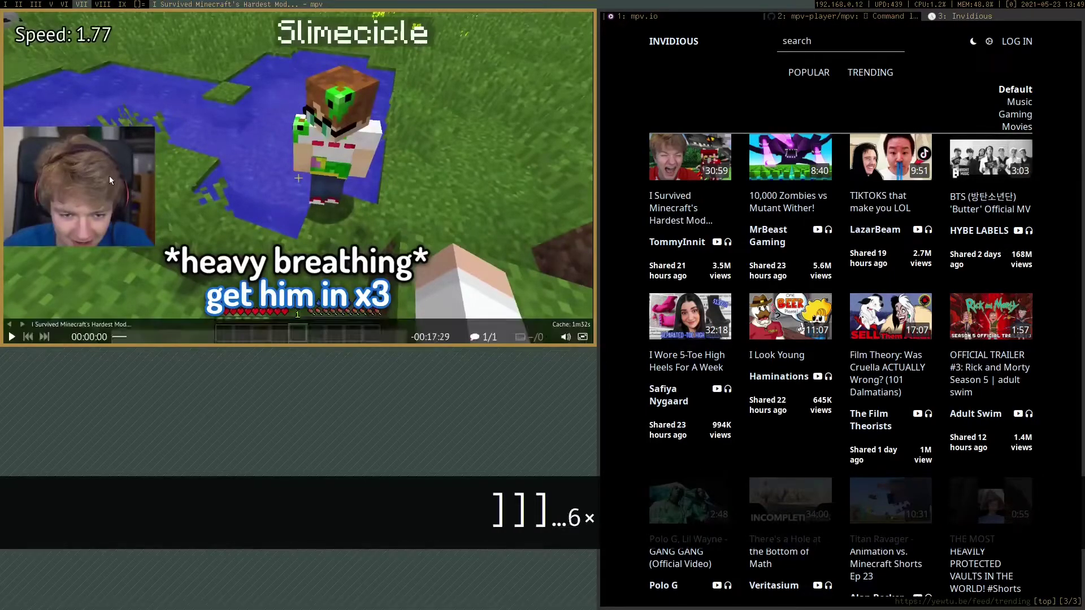
pyautogui.press(']')
pyautogui.press(']')
pyautogui.press(']')
pyautogui.press(']')
pyautogui.press(']')
pyautogui.press(']')
pyautogui.press(']')
pyautogui.press(']')
pyautogui.press(']')
pyautogui.press(']')
pyautogui.press(']')
pyautogui.press(']')
pyautogui.press(']')
pyautogui.press(']')
pyautogui.press(']')
pyautogui.press(']')
pyautogui.press(']')
pyautogui.press(']')
pyautogui.press(']')
pyautogui.press(']')
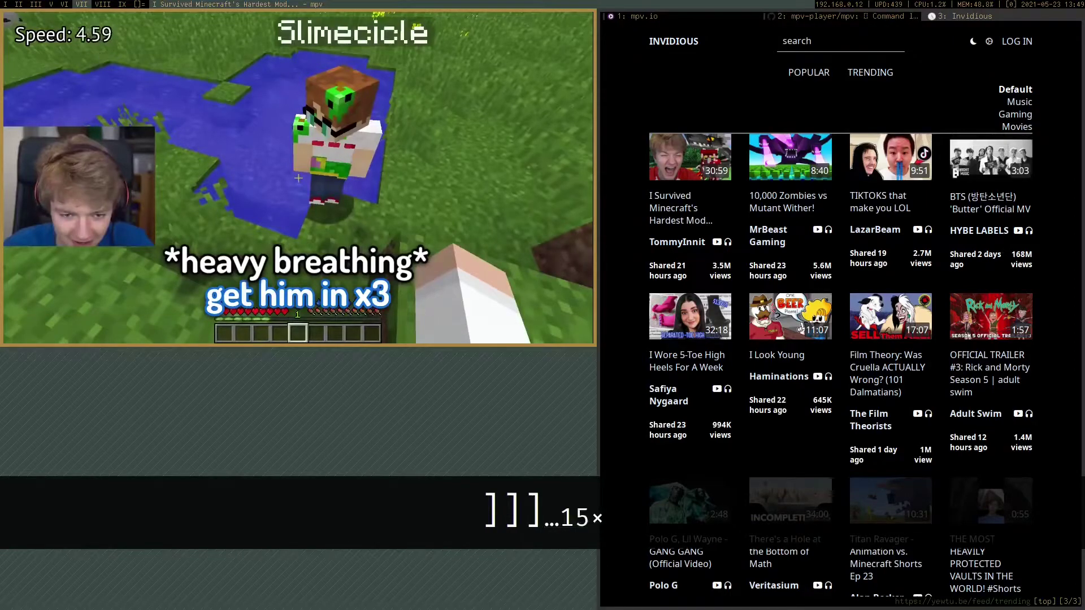
pyautogui.press(']')
pyautogui.press(']')
pyautogui.press(']')
pyautogui.press(']')
pyautogui.press(']')
pyautogui.press(']')
pyautogui.press(']')
pyautogui.press(']')
pyautogui.press(']')
pyautogui.press(']')
pyautogui.press(']')
pyautogui.press(']')
pyautogui.press(']')
pyautogui.press(']')
pyautogui.press(']')
pyautogui.press(']')
pyautogui.press(']')
pyautogui.press(']')
pyautogui.press(']')
pyautogui.press(']')
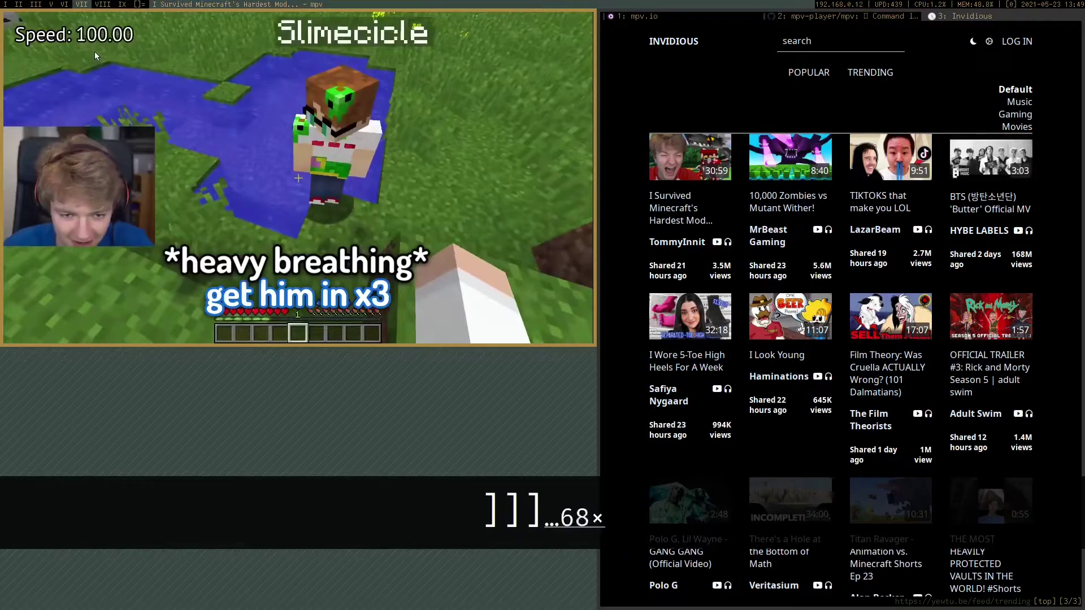
# Step: Lower the video's playback speed in small increments down to 0.33
pyautogui.press('[')
pyautogui.press('[')
pyautogui.press('[')
pyautogui.press('[')
pyautogui.press('[')
pyautogui.press('[')
pyautogui.press('[')
pyautogui.press('[')
pyautogui.press('[')
pyautogui.press('[')
pyautogui.press('[')
pyautogui.press('[')
pyautogui.press('[')
pyautogui.press('[')
pyautogui.press('[')
pyautogui.press('[')
pyautogui.press('[')
pyautogui.press('[')
pyautogui.press('[')
pyautogui.press('[')
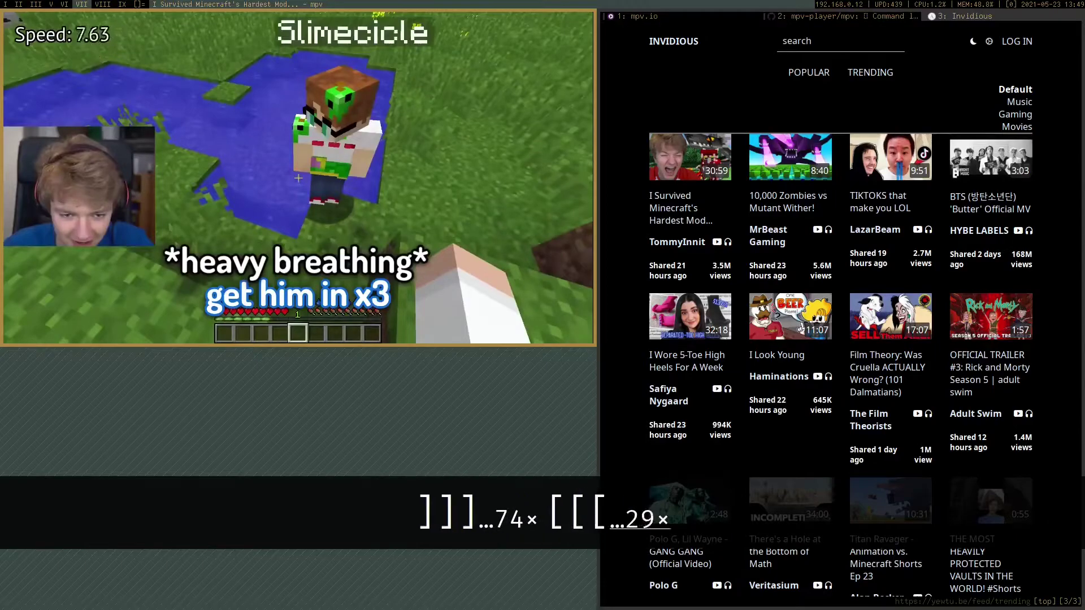
pyautogui.press('[')
pyautogui.press('[')
pyautogui.press('[')
pyautogui.press('[')
pyautogui.press('[')
pyautogui.press('[')
pyautogui.press('[')
pyautogui.press('[')
pyautogui.press('[')
pyautogui.press('[')
pyautogui.press('[')
pyautogui.press('[')
pyautogui.press('[')
pyautogui.press('[')
pyautogui.press('[')
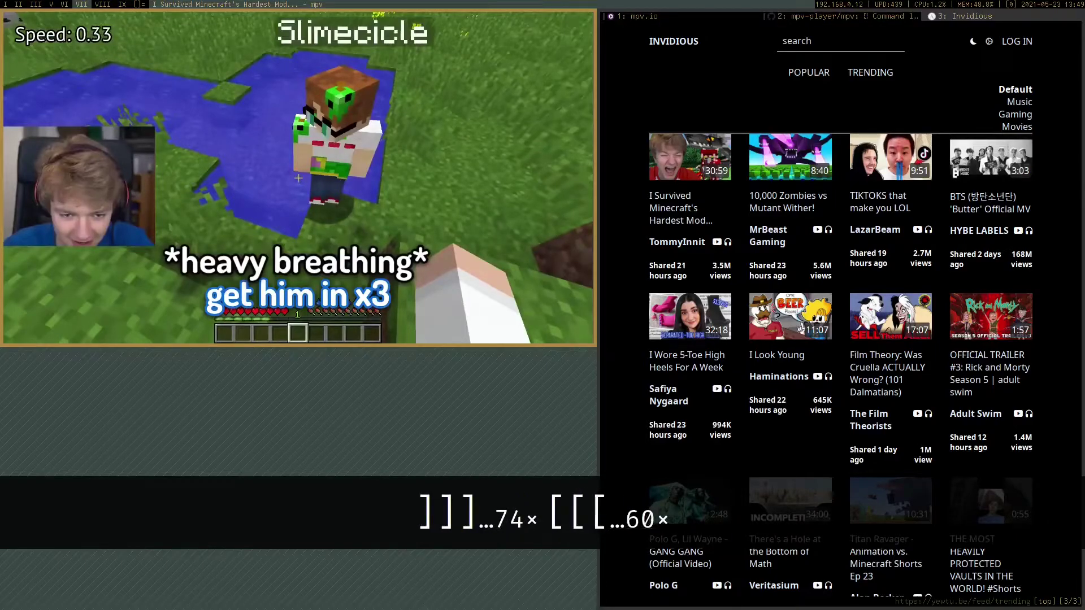
# Step: Bring the video's playback speed back up in small increments to 1.03
pyautogui.press(']')
pyautogui.press(']')
pyautogui.press(']')
pyautogui.press(']')
pyautogui.press(']')
pyautogui.press(']')
pyautogui.press(']')
pyautogui.press(']')
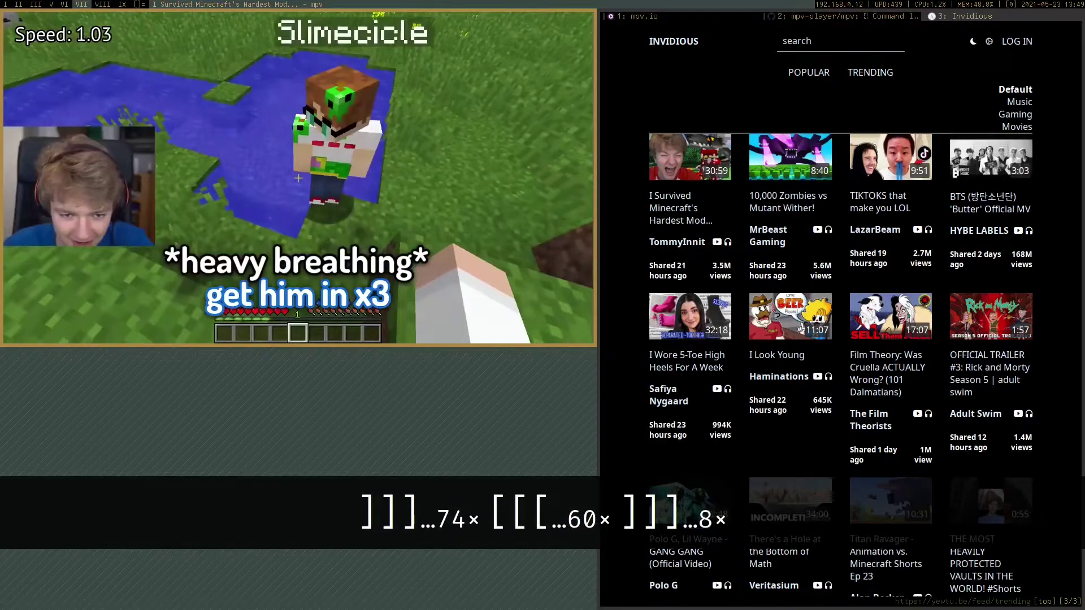
pyautogui.press('[')
pyautogui.press(']')
# Step: Double the video's playback speed to 2.06
pyautogui.press('}')
pyautogui.press('}')
pyautogui.press('}')
pyautogui.press('}')
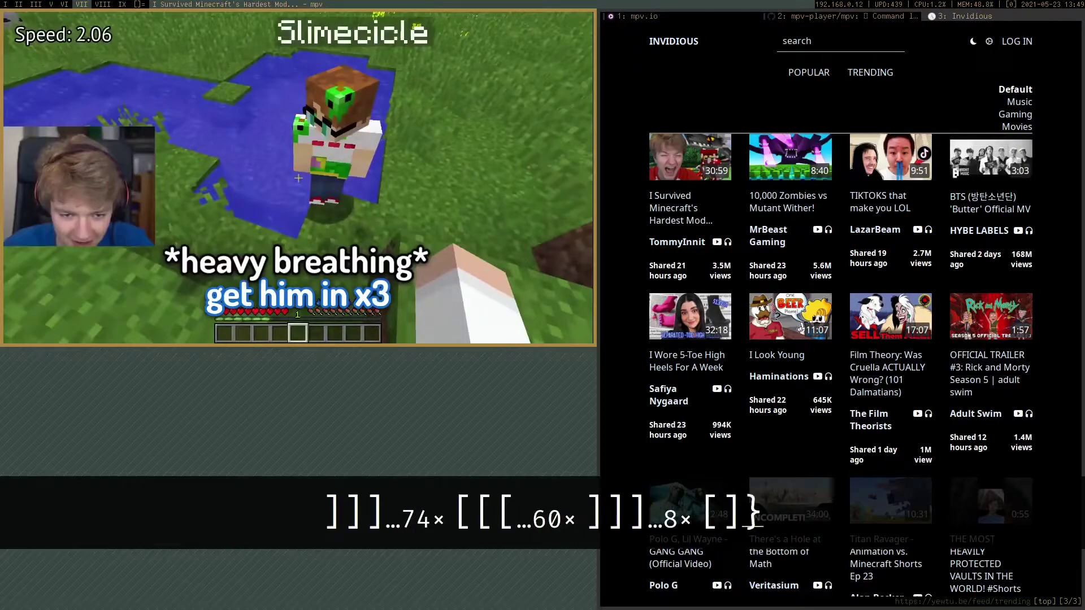
# Step: Halve the video's playback speed repeatedly and double it again, ending at 1.03
pyautogui.press('{')
pyautogui.press('{')
pyautogui.press('{')
pyautogui.press('{')
pyautogui.press('{')
pyautogui.press('{')
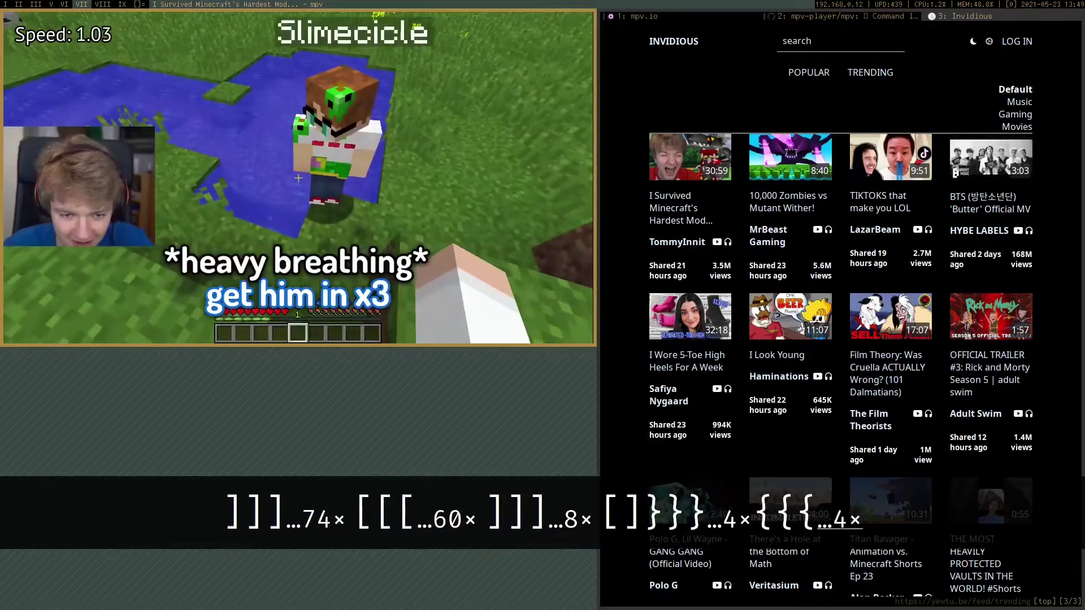
pyautogui.press('}')
pyautogui.press('}')
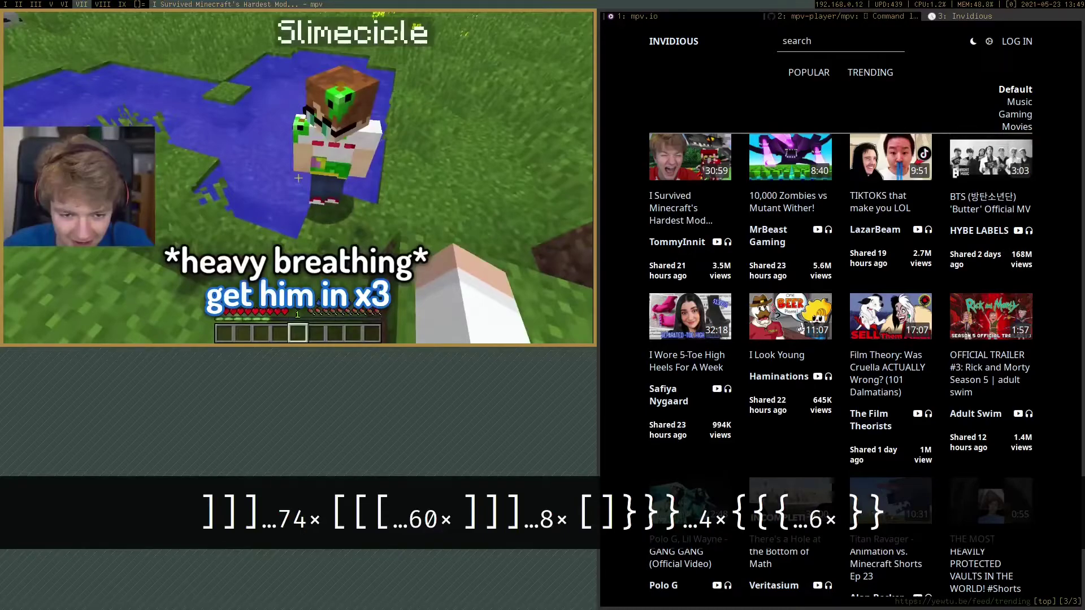
# Step: Show the video fullscreen, set its contrast to -4, and return it to the window
pyautogui.press('f')
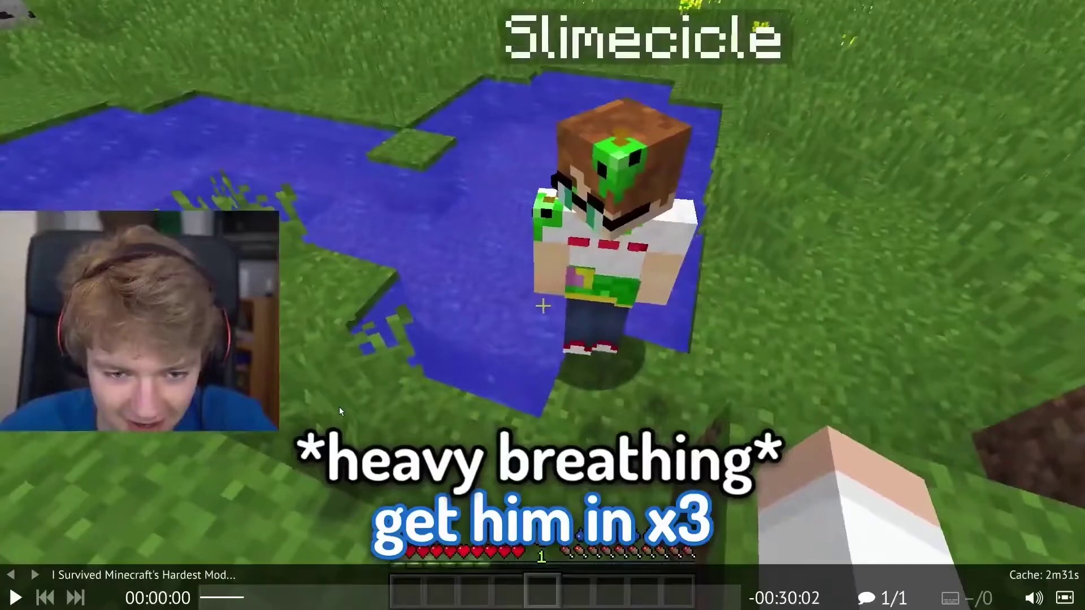
pyautogui.press('1')
pyautogui.press('1')
pyautogui.press('1')
pyautogui.press('1')
pyautogui.press('1')
pyautogui.press('2')
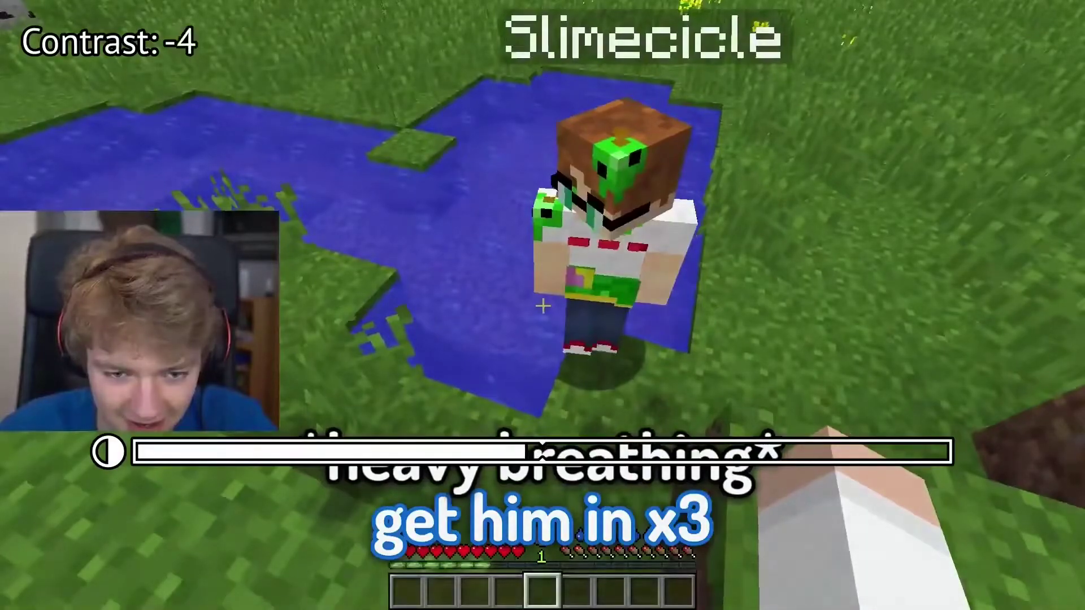
pyautogui.press('Escape')
# Step: Vary the video's contrast by a few increments and lower it steadily past -25
pyautogui.press('1')
pyautogui.press('1')
pyautogui.press('2')
pyautogui.press('2')
pyautogui.press('2')
pyautogui.press('2')
pyautogui.press('2')
pyautogui.press('2')
pyautogui.press('2')
pyautogui.press('2')
pyautogui.press('2')
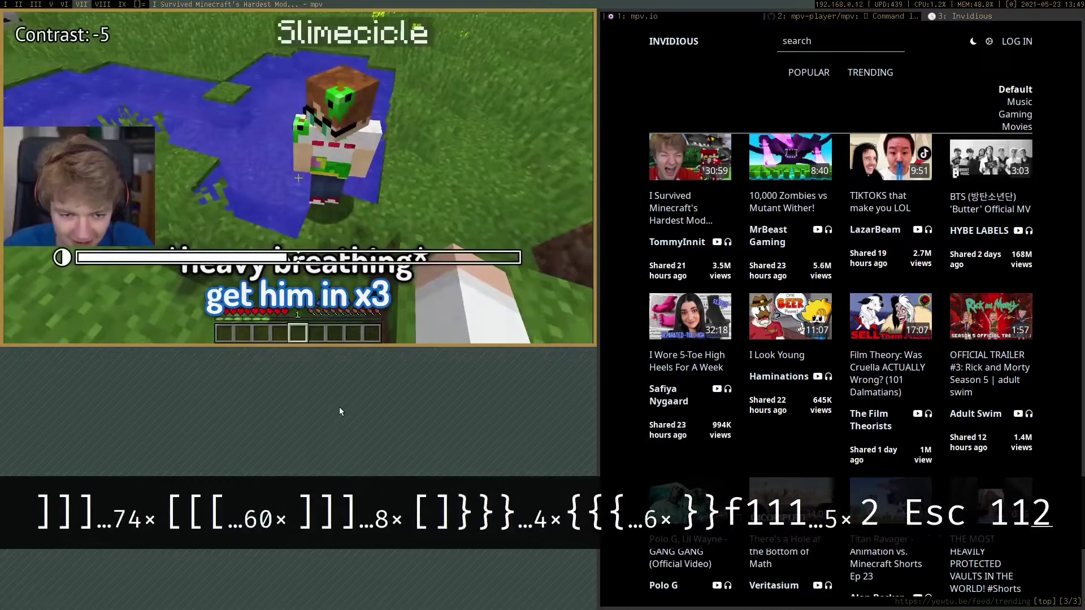
pyautogui.press('2')
pyautogui.press('1')
pyautogui.press('1')
pyautogui.press('1')
pyautogui.press('1')
pyautogui.press('1')
pyautogui.press('1')
pyautogui.press('1')
pyautogui.press('1')
pyautogui.press('1')
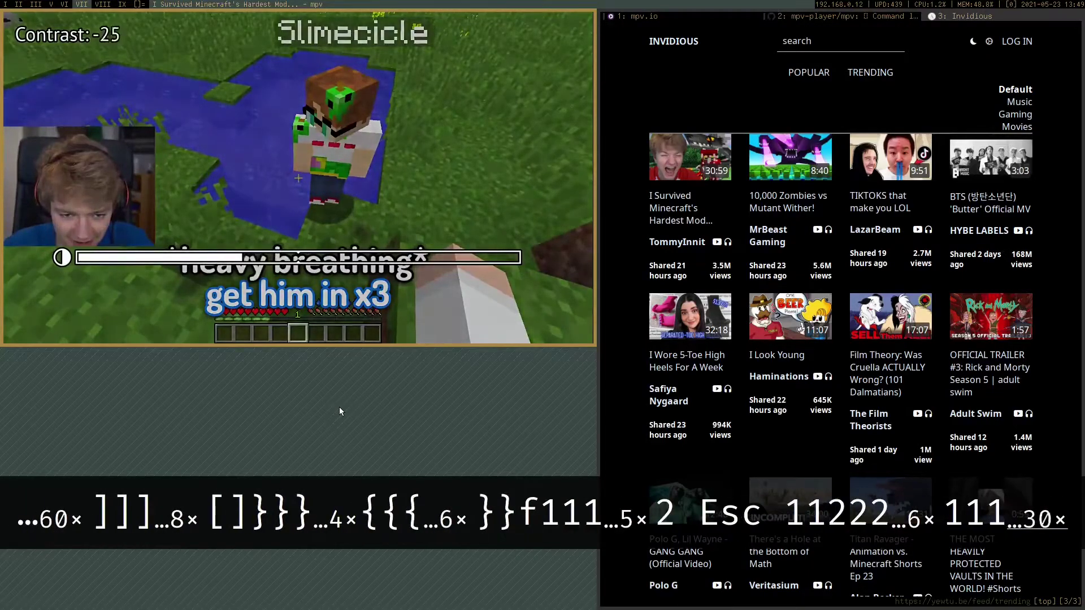
pyautogui.press('1')
pyautogui.press('1')
pyautogui.press('1')
pyautogui.press('1')
pyautogui.press('1')
pyautogui.press('1')
pyautogui.press('1')
pyautogui.press('1')
pyautogui.press('1')
pyautogui.press('1')
pyautogui.press('1')
pyautogui.press('1')
pyautogui.press('1')
# Step: Raise the video's contrast in small increments past 25 and bring it slightly back down
pyautogui.press('2')
pyautogui.press('2')
pyautogui.press('2')
pyautogui.press('2')
pyautogui.press('2')
pyautogui.press('2')
pyautogui.press('2')
pyautogui.press('2')
pyautogui.press('2')
pyautogui.press('2')
pyautogui.press('2')
pyautogui.press('2')
pyautogui.press('2')
pyautogui.press('2')
pyautogui.press('2')
pyautogui.press('2')
pyautogui.press('2')
pyautogui.press('2')
pyautogui.press('2')
pyautogui.press('2')
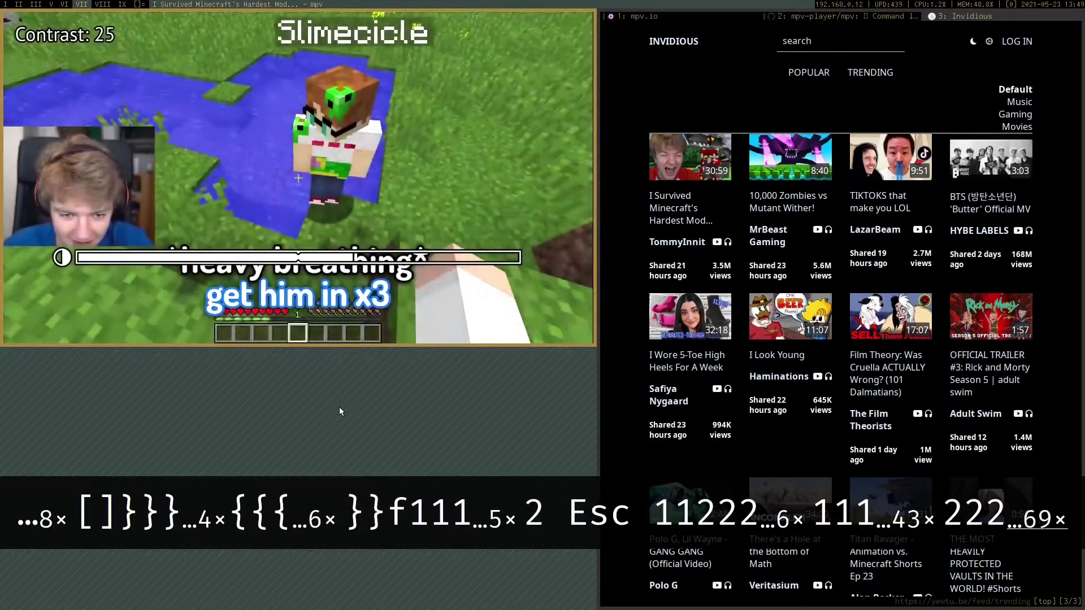
pyautogui.press('2')
pyautogui.press('2')
pyautogui.press('2')
pyautogui.press('2')
pyautogui.press('2')
pyautogui.press('2')
pyautogui.press('2')
pyautogui.press('2')
pyautogui.press('2')
pyautogui.press('2')
pyautogui.press('2')
pyautogui.press('2')
pyautogui.press('2')
pyautogui.press('2')
pyautogui.press('1')
pyautogui.press('1')
pyautogui.press('1')
pyautogui.press('1')
pyautogui.press('1')
pyautogui.press('1')
pyautogui.press('1')
pyautogui.press('1')
pyautogui.press('1')
pyautogui.press('1')
pyautogui.press('1')
pyautogui.press('2')
# Step: Raise the video's brightness in small increments past 25 and nudge the gamma up once
pyautogui.press('4')
pyautogui.press('4')
pyautogui.press('4')
pyautogui.press('4')
pyautogui.press('4')
pyautogui.press('4')
pyautogui.press('4')
pyautogui.press('4')
pyautogui.press('4')
pyautogui.press('4')
pyautogui.press('4')
pyautogui.press('4')
pyautogui.press('4')
pyautogui.press('4')
pyautogui.press('4')
pyautogui.press('4')
pyautogui.press('4')
pyautogui.press('4')
pyautogui.press('4')
pyautogui.press('4')
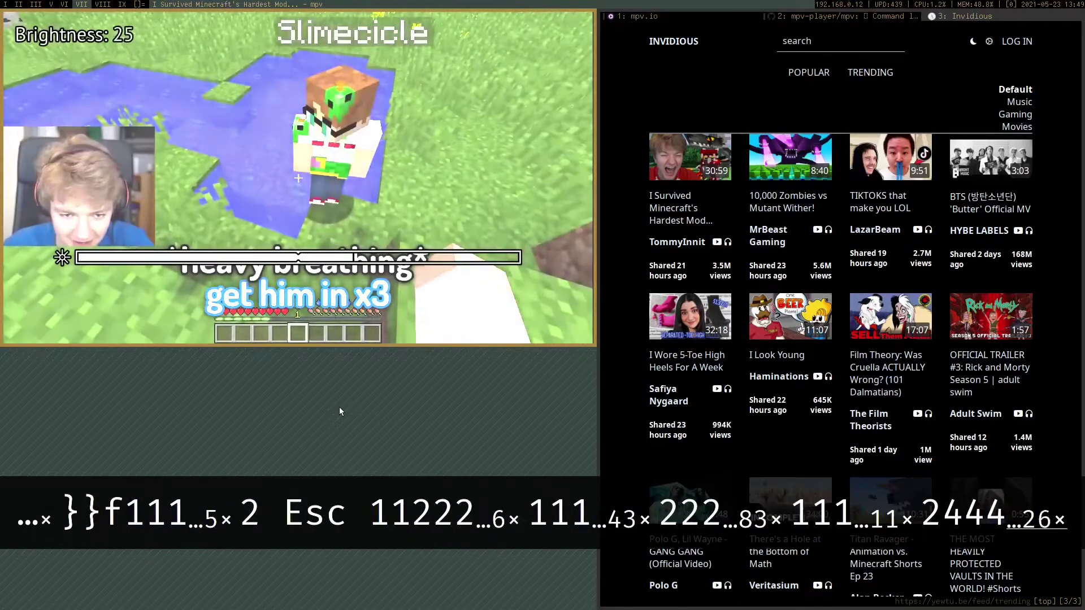
pyautogui.press('4')
pyautogui.press('4')
pyautogui.press('4')
pyautogui.press('6')
# Step: Lower the playback volume in small increments and raise the brightness by one more increment
pyautogui.press('9')
pyautogui.press('9')
pyautogui.press('9')
pyautogui.press('9')
pyautogui.press('9')
pyautogui.press('9')
pyautogui.press('9')
pyautogui.press('9')
pyautogui.press('9')
pyautogui.press('9')
pyautogui.press('9')
pyautogui.press('9')
pyautogui.press('9')
pyautogui.press('9')
pyautogui.press('9')
pyautogui.press('9')
pyautogui.press('9')
pyautogui.press('9')
pyautogui.press('4')
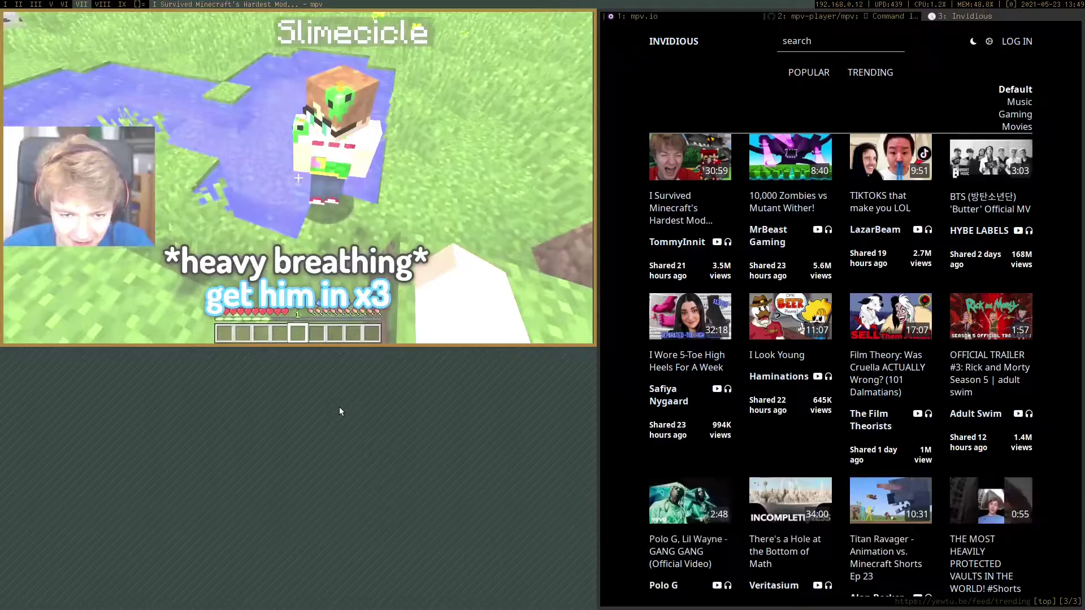
# Step: Quit the playing video and close the Invidious page in the browser
pyautogui.press('q')
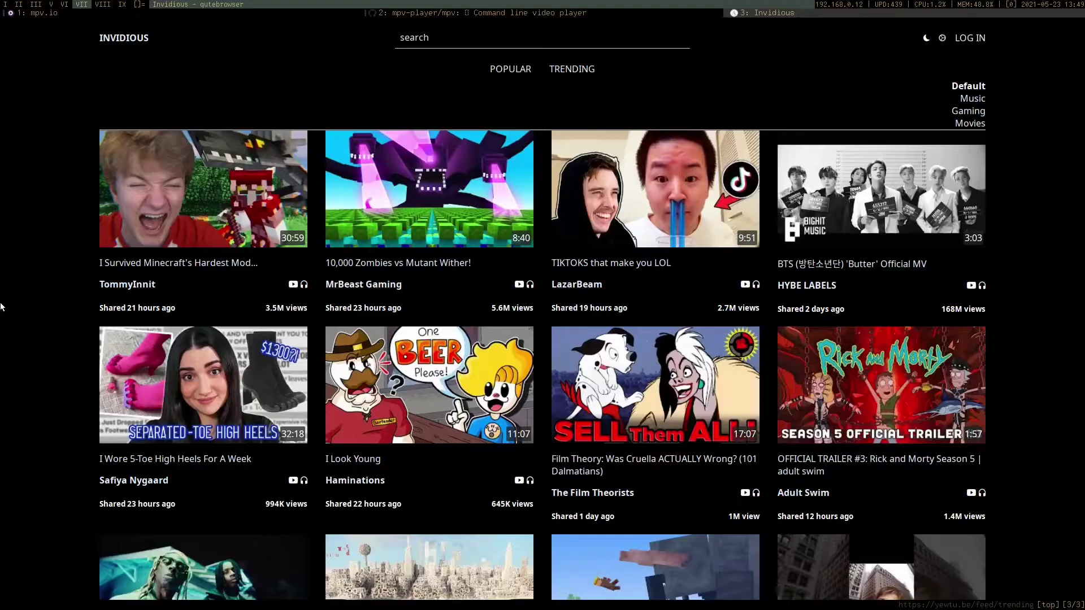
pyautogui.press('d')
# Step: Open a terminal, change to ~/.config/mpv/, and open mpv.conf in nvim
pyautogui.press('super+Return')
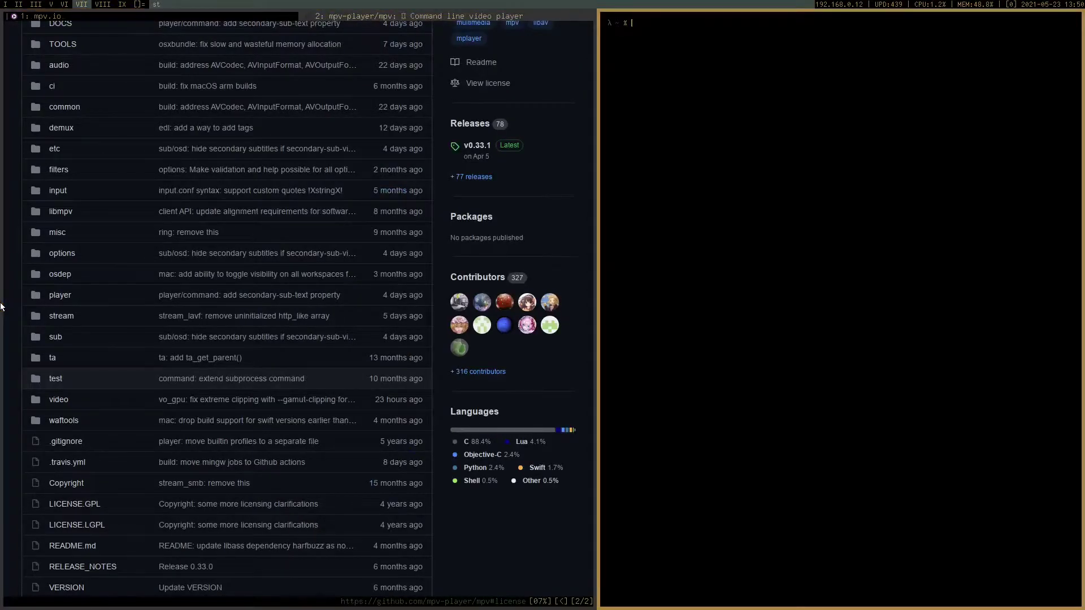
pyautogui.write('cd ~/.config/mpv/')
pyautogui.press('Return')
pyautogui.write('ls')
pyautogui.write('nvim mpv.conf')
pyautogui.press('Return')
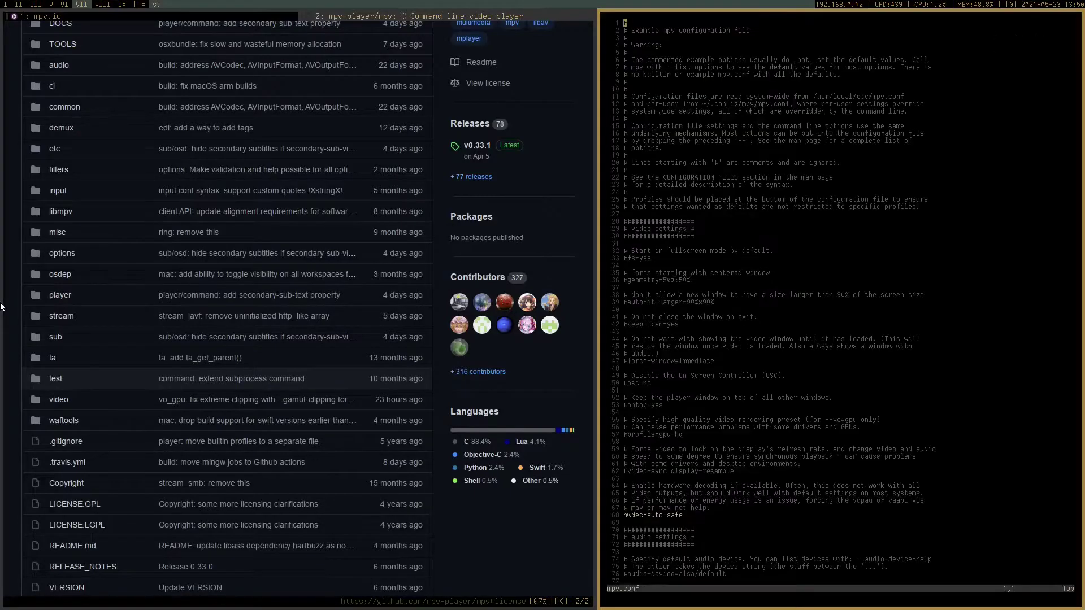
# Step: Look through mpv.conf from the video settings to the ytdl-format line at its end
pyautogui.scroll(-20, 798, 174)
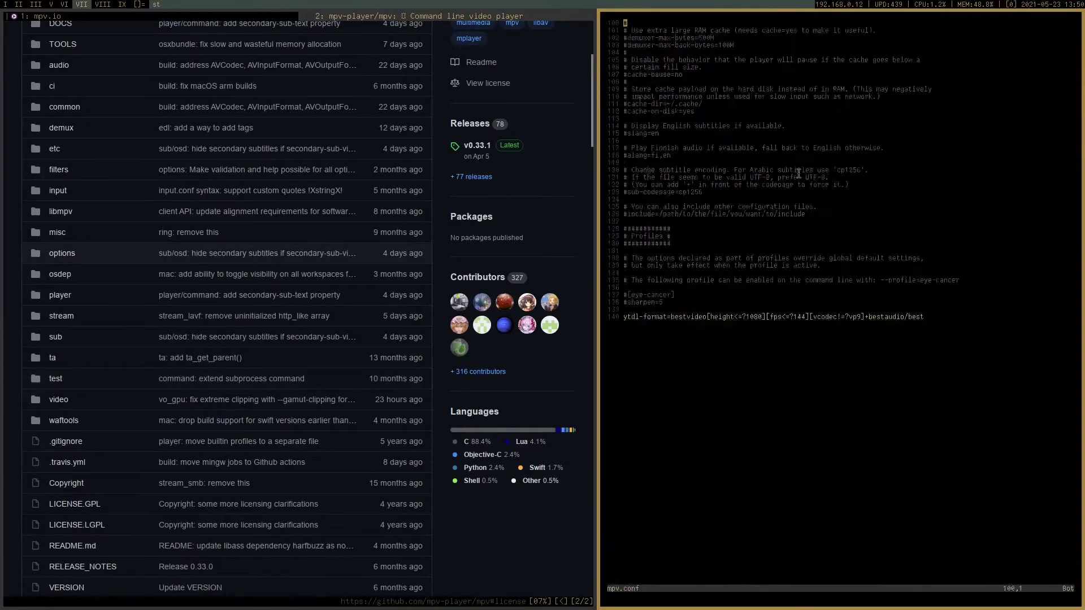
pyautogui.scroll(20, 798, 174)
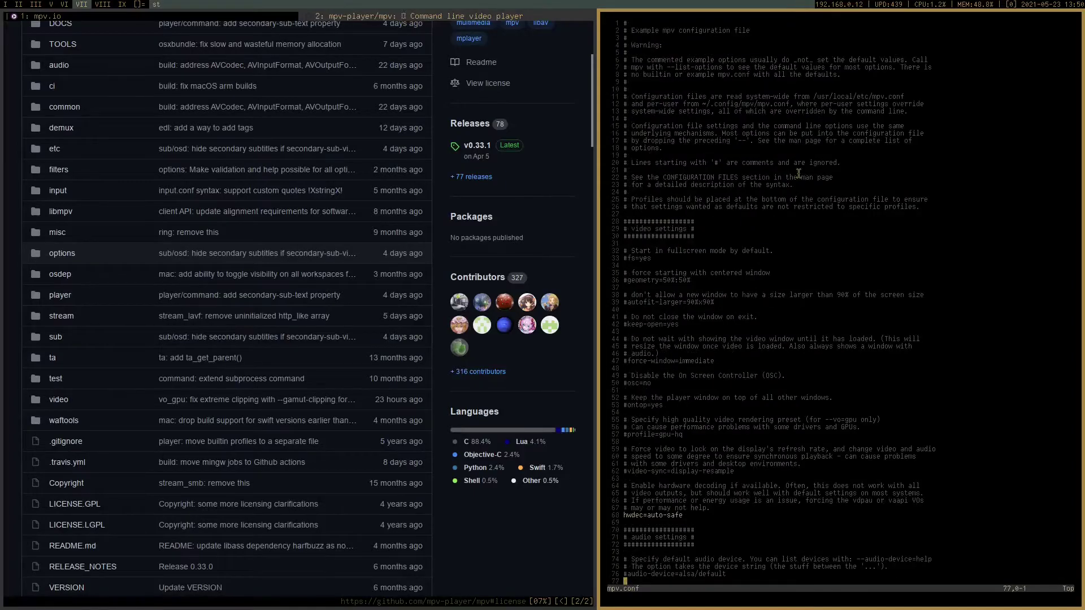
pyautogui.scroll(-20, 798, 174)
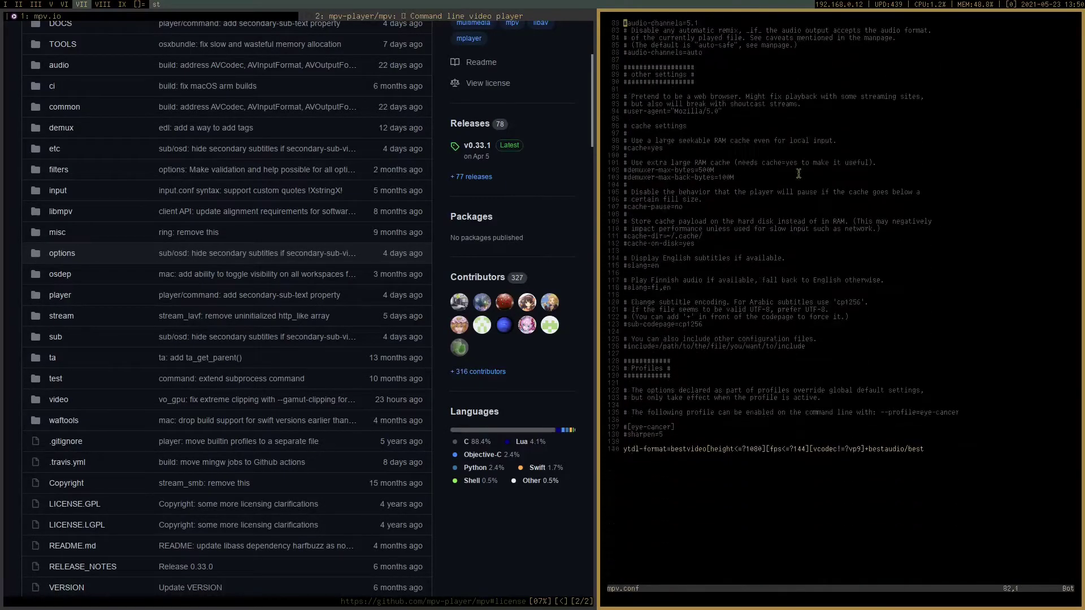
# Step: Look through the cache, subtitle and profile options of mpv.conf and read along the ytdl-format line at the end
pyautogui.scroll(-2, 799, 173)
pyautogui.press('j')
pyautogui.press('j')
pyautogui.press('j')
pyautogui.press('j')
pyautogui.press('j')
pyautogui.press('j')
pyautogui.press('j')
pyautogui.press('j')
pyautogui.press('j')
pyautogui.press('j')
pyautogui.press('j')
pyautogui.press('j')
pyautogui.press('j')
pyautogui.press('j')
pyautogui.press('j')
pyautogui.press('j')
pyautogui.press('j')
pyautogui.press('j')
pyautogui.press('j')
pyautogui.press('j')
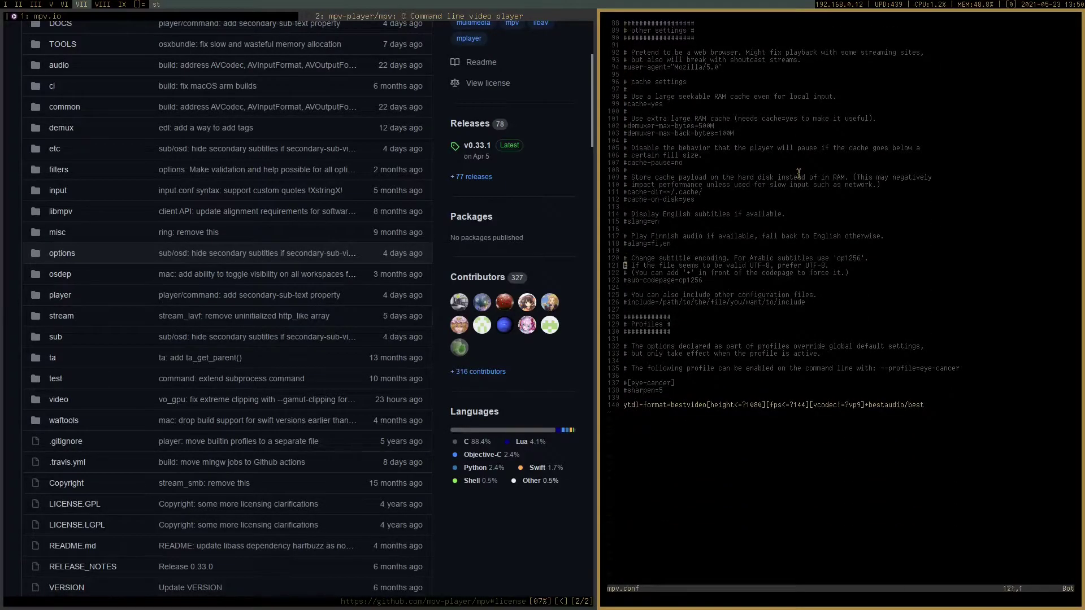
pyautogui.press('j')
pyautogui.press('j')
pyautogui.press('j')
pyautogui.press('j')
pyautogui.press('j')
pyautogui.press('j')
pyautogui.press('j')
pyautogui.press('j')
pyautogui.press('j')
pyautogui.press('j')
pyautogui.press('j')
pyautogui.press('j')
pyautogui.press('j')
pyautogui.press('j')
pyautogui.press('j')
pyautogui.press('j')
pyautogui.press('j')
pyautogui.press('j')
pyautogui.press('j')
pyautogui.press('l')
pyautogui.press('l')
pyautogui.press('l')
pyautogui.press('l')
pyautogui.press('l')
pyautogui.press('l')
pyautogui.press('l')
pyautogui.press('l')
pyautogui.press('l')
pyautogui.press('l')
pyautogui.press('l')
pyautogui.press('l')
pyautogui.press('l')
pyautogui.press('l')
pyautogui.press('l')
pyautogui.press('l')
pyautogui.press('l')
pyautogui.press('l')
pyautogui.press('l')
pyautogui.press('l')
# Step: Go back up through mpv.conf to its first line and quit nvim
pyautogui.press('k')
pyautogui.press('k')
pyautogui.press('k')
pyautogui.press('k')
pyautogui.press('k')
pyautogui.press('k')
pyautogui.press('k')
pyautogui.press('k')
pyautogui.press('k')
pyautogui.press('k')
pyautogui.press('k')
pyautogui.press('k')
pyautogui.press('k')
pyautogui.press('k')
pyautogui.press('k')
pyautogui.press('k')
pyautogui.press('k')
pyautogui.press('k')
pyautogui.press('k')
pyautogui.press('k')
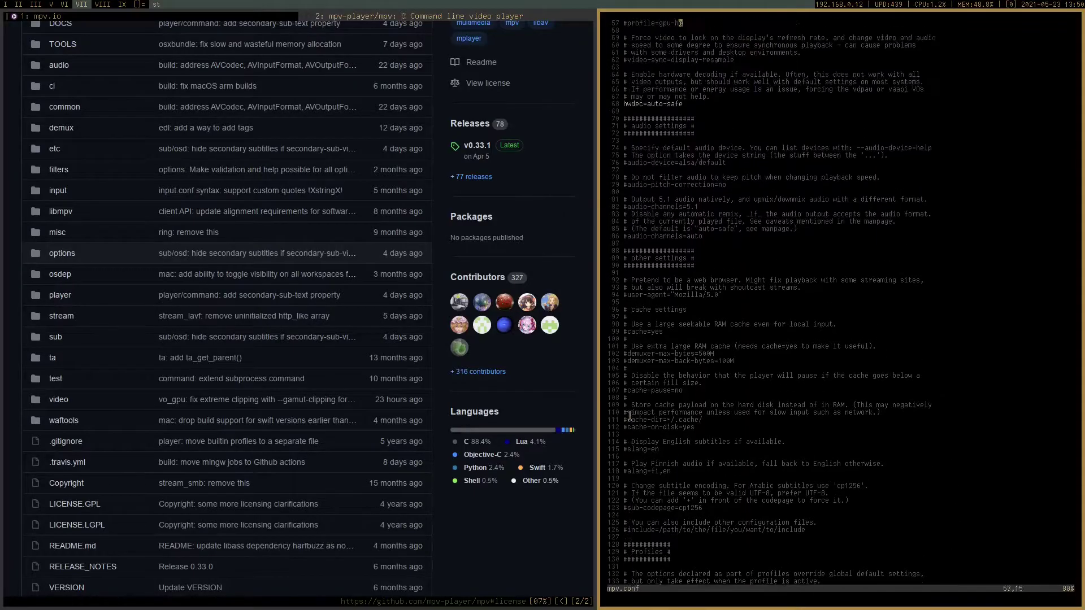
pyautogui.press('k')
pyautogui.press('k')
pyautogui.press('k')
pyautogui.press('k')
pyautogui.press('k')
pyautogui.press('k')
pyautogui.press('k')
pyautogui.press('k')
pyautogui.press('k')
pyautogui.press('k')
pyautogui.press('k')
pyautogui.press('k')
pyautogui.press('k')
pyautogui.press('k')
pyautogui.press('k')
pyautogui.press('k')
pyautogui.press('k')
pyautogui.press('k')
pyautogui.press('k')
pyautogui.press('k')
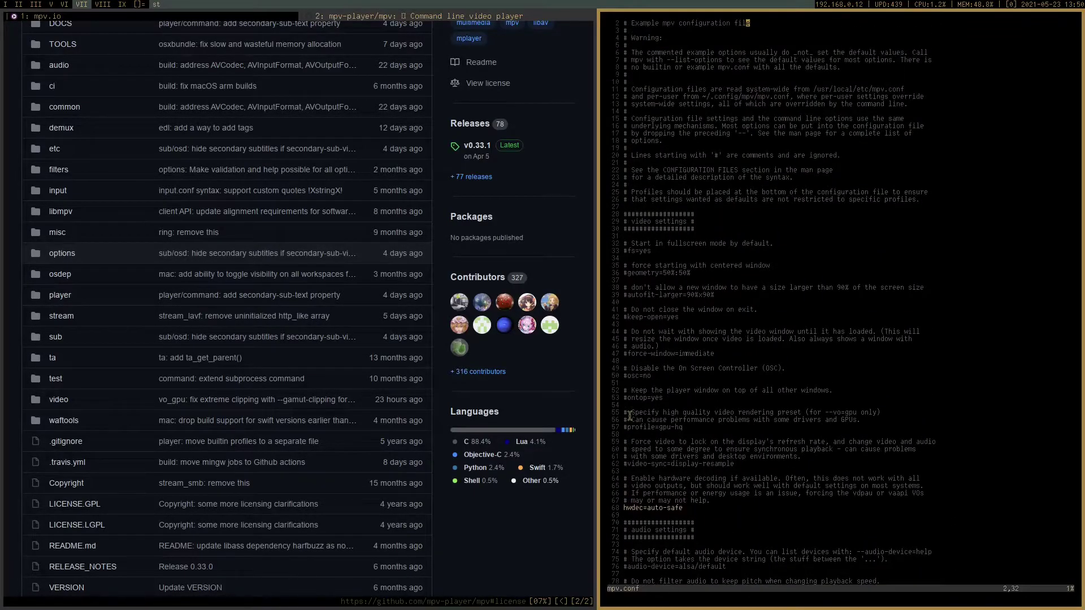
pyautogui.scroll(1, 757, 500)
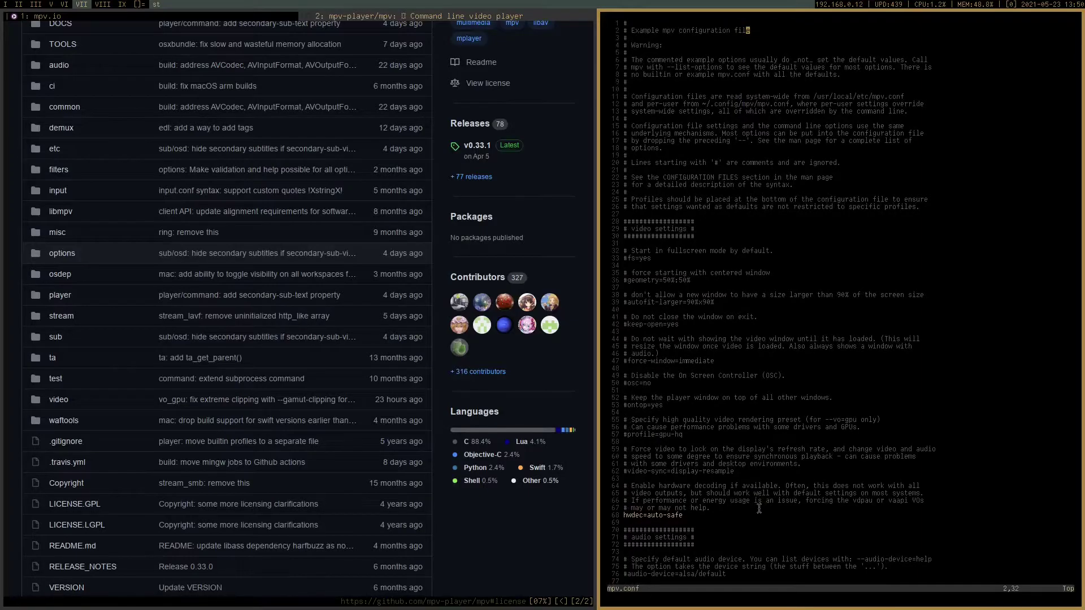
pyautogui.write(':q')
pyautogui.press('Return')
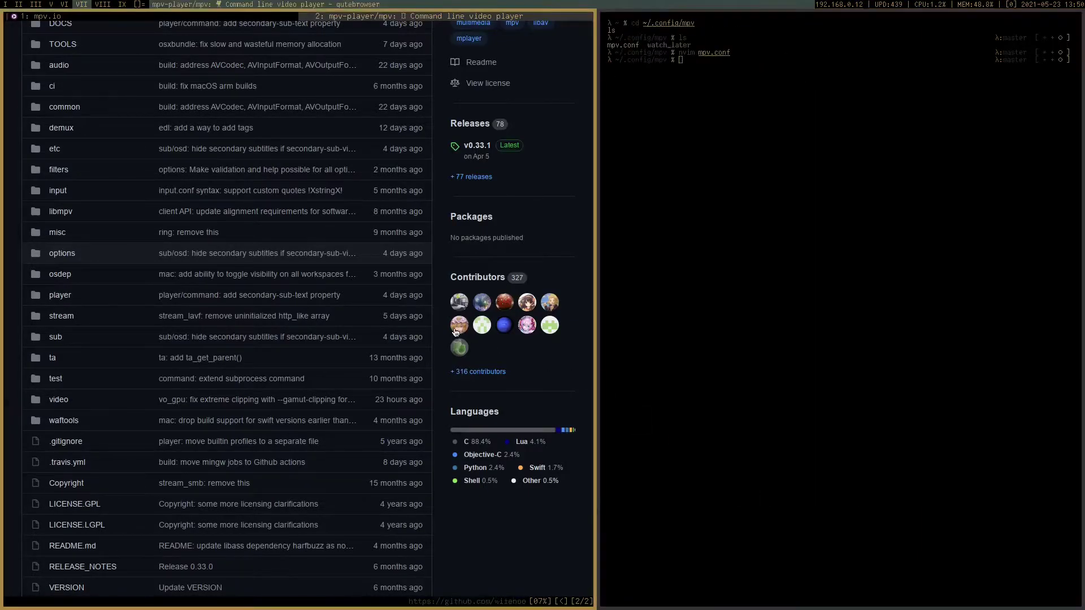
# Step: Examine the READMEs of the mpv_thumbnail_script and mpv-autosub GitHub projects in the browser
pyautogui.moveTo(456, 331)
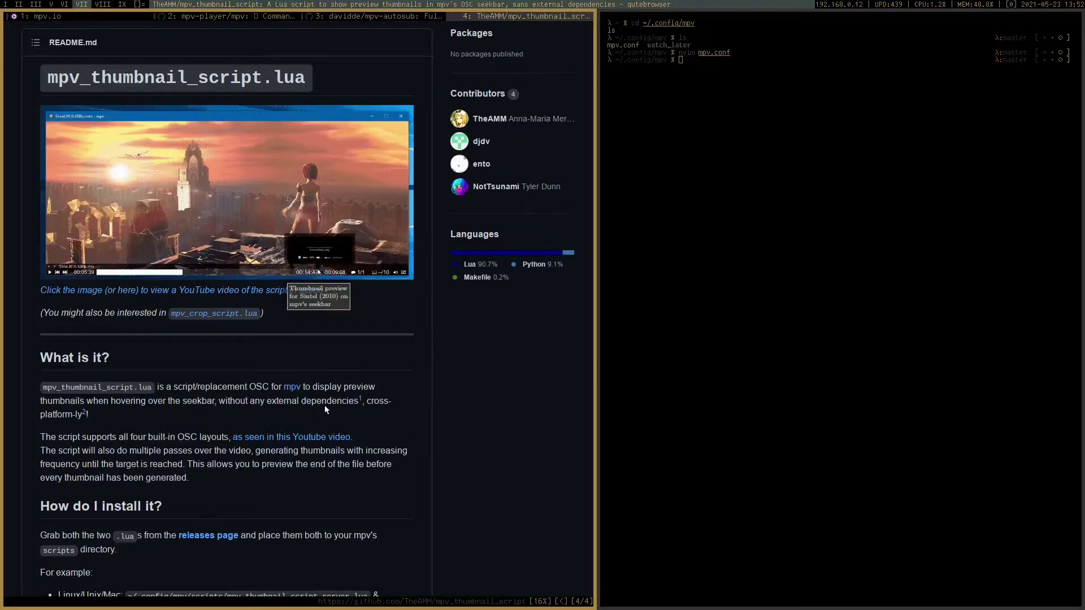
pyautogui.scroll(-3, 375, 323)
pyautogui.scroll(-8, 375, 328)
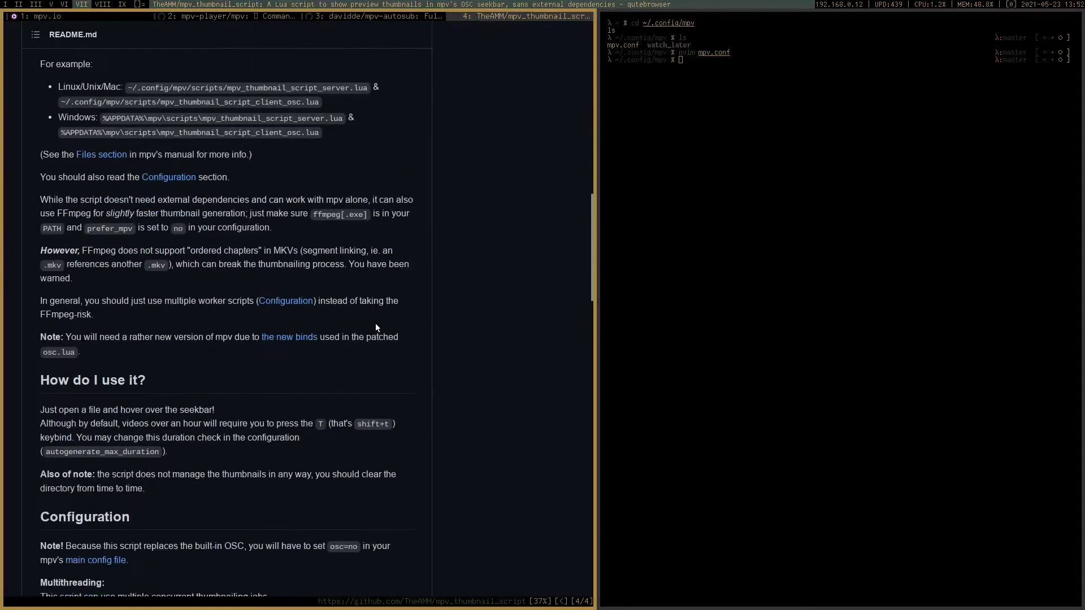
pyautogui.hotkey('shift', 'k')
pyautogui.scroll(-7, 375, 323)
pyautogui.scroll(9, 375, 322)
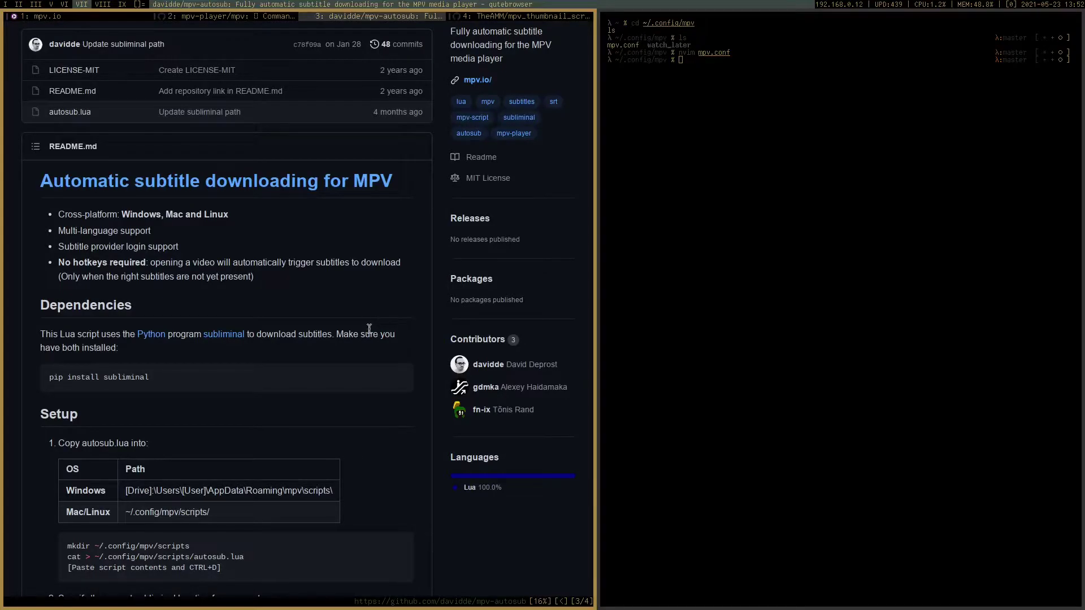
pyautogui.hotkey('shift', 'j')
pyautogui.scroll(15, 369, 330)
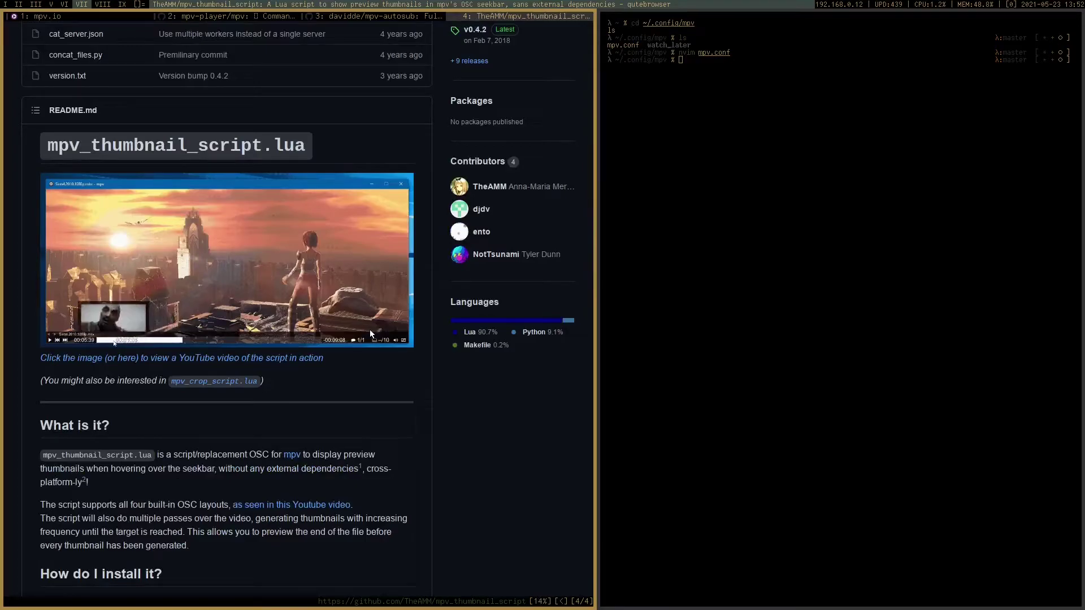
# Step: Open 192.168.0.12 in a new browser tab and go to its /tube/rms directory
pyautogui.hotkey('shift', 'o')
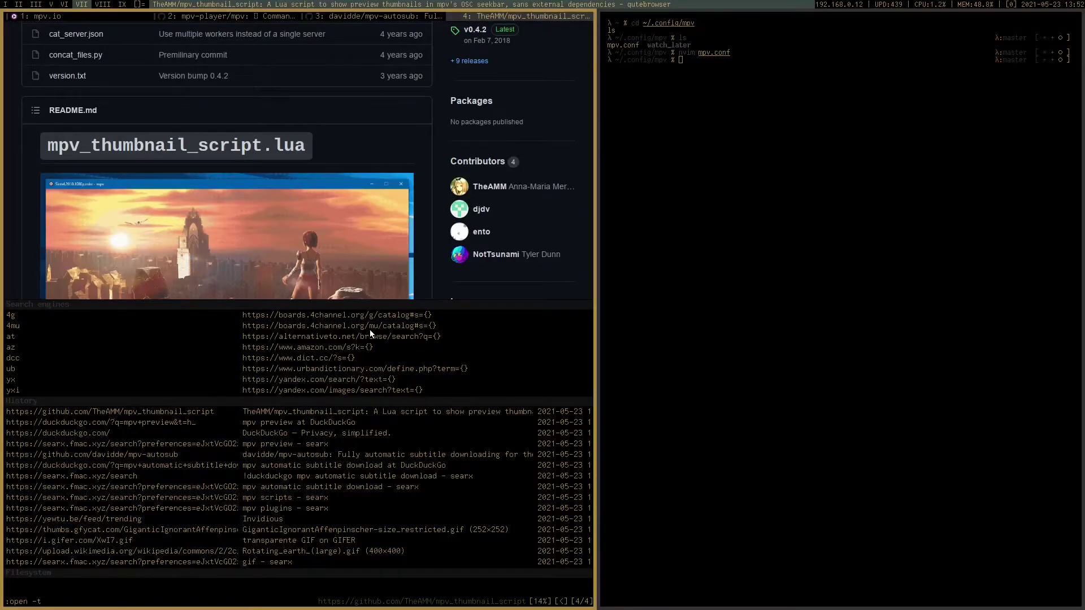
pyautogui.write('192.16')
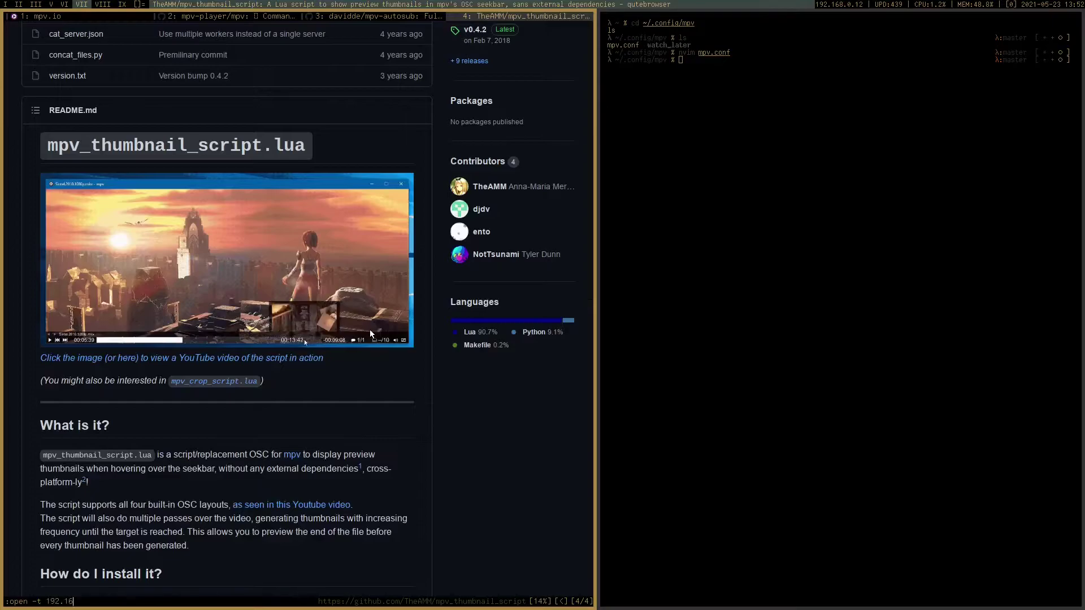
pyautogui.write('8.0.12')
pyautogui.press('Return')
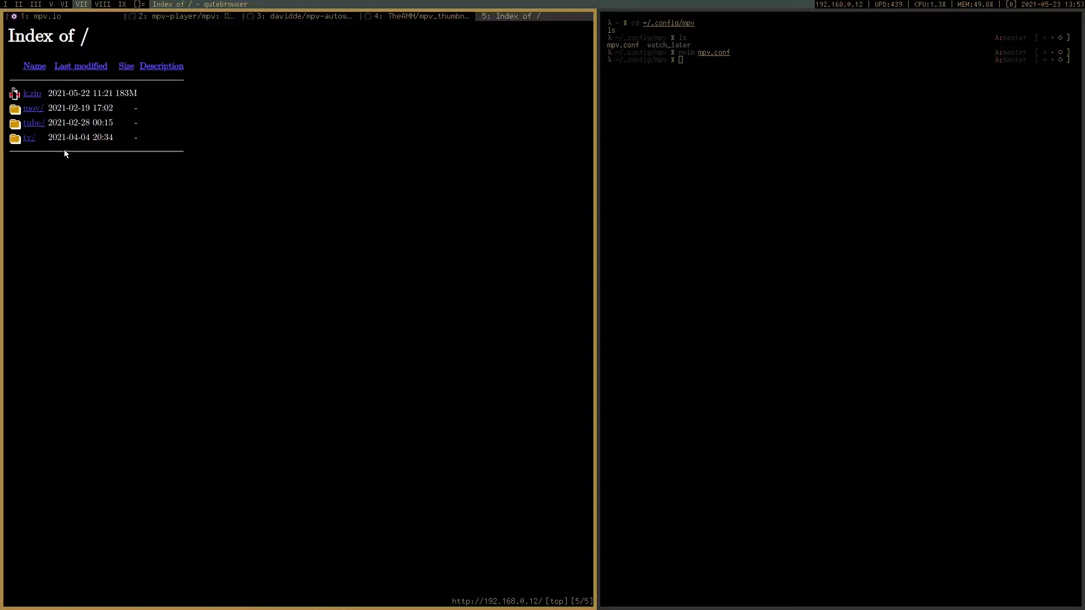
pyautogui.click(35, 128)
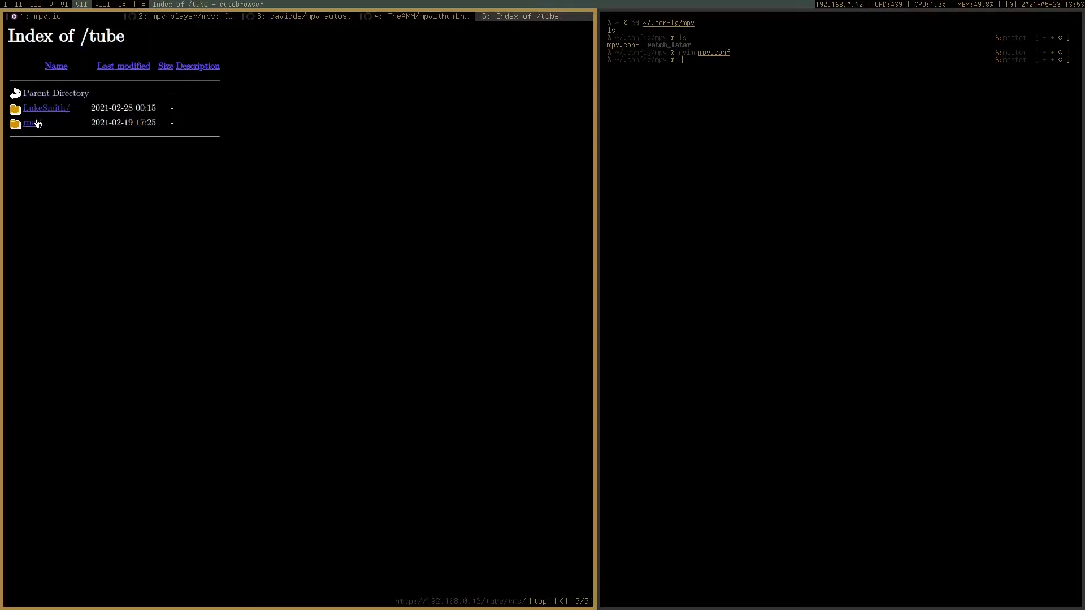
pyautogui.click(35, 123)
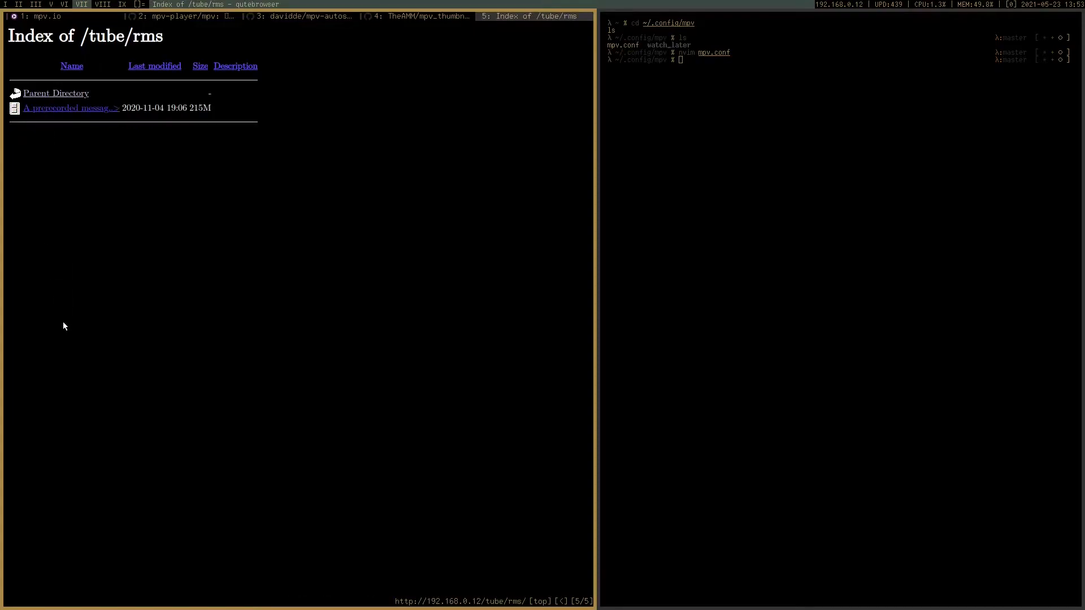
# Step: Play the prerecorded message video in mpv through a link hint, and quit the player
pyautogui.hotkey('shift', 'm')
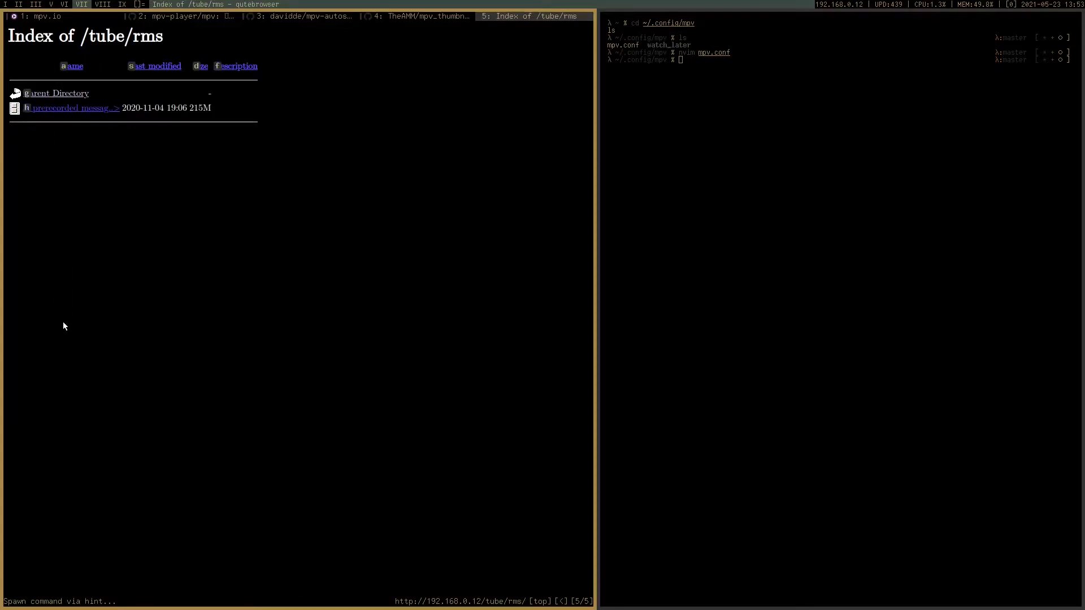
pyautogui.press('h')
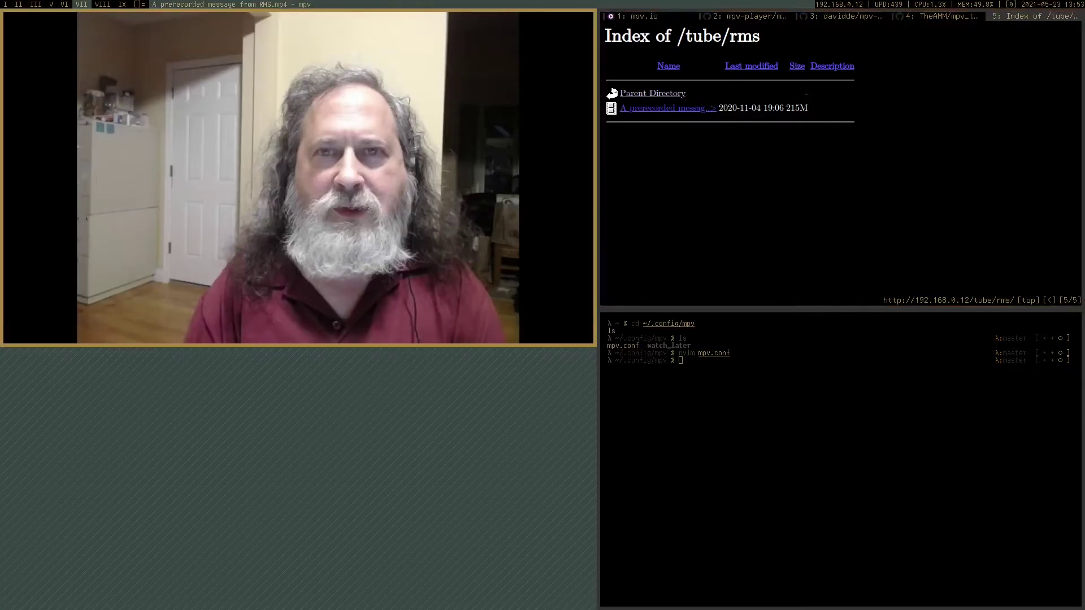
pyautogui.press('q')
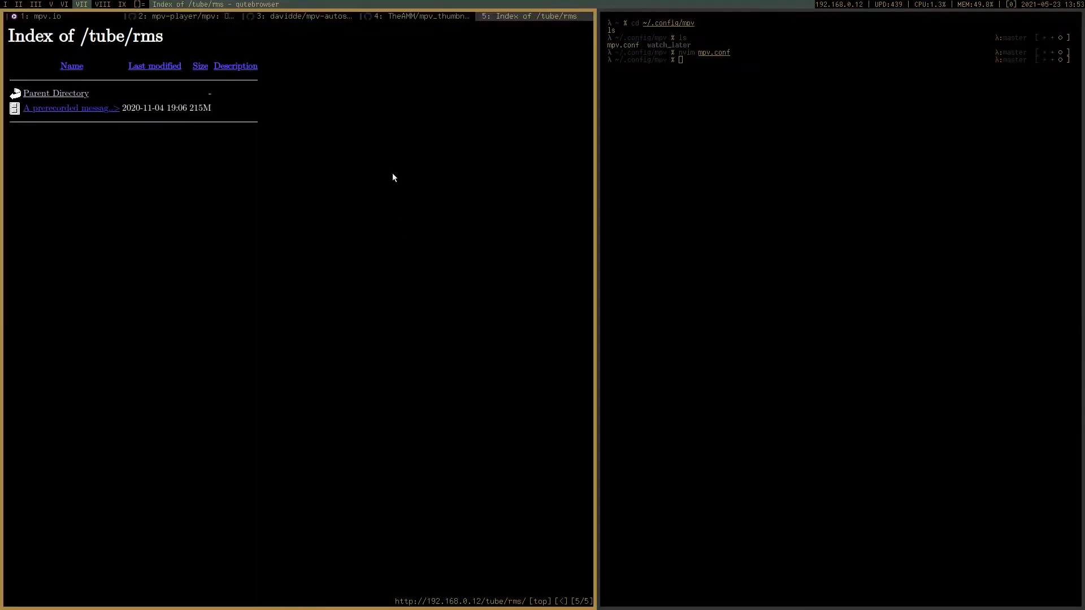
# Step: Copy the prerecorded message's link address, play it with mpv from the terminal, then pause and quit it
pyautogui.rightClick(87, 109)
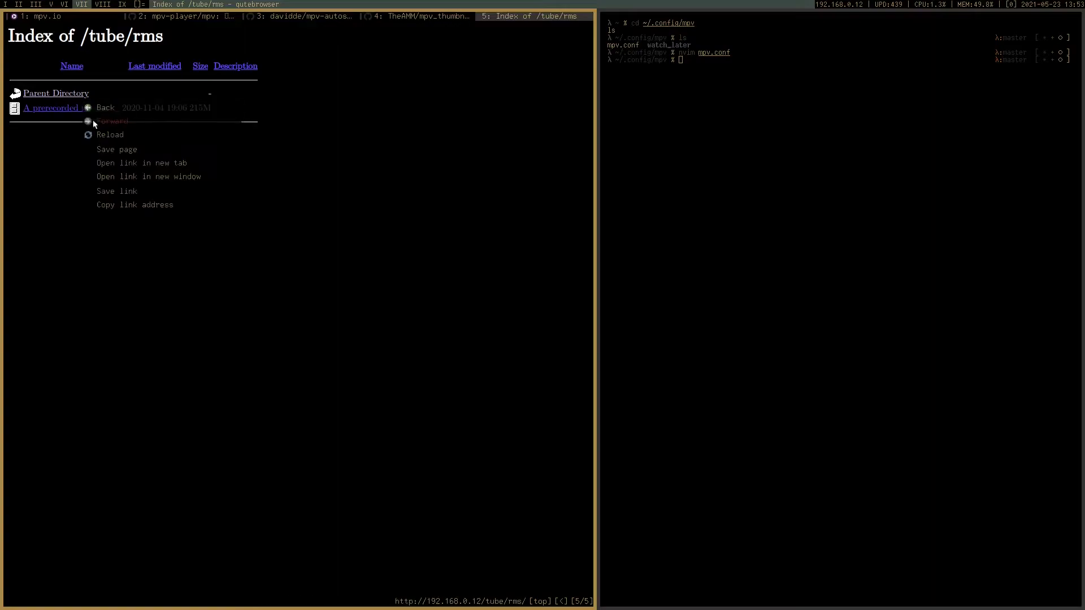
pyautogui.click(118, 208)
pyautogui.write('mpv')
pyautogui.hotkey('ctrl', 'shift', 'v')
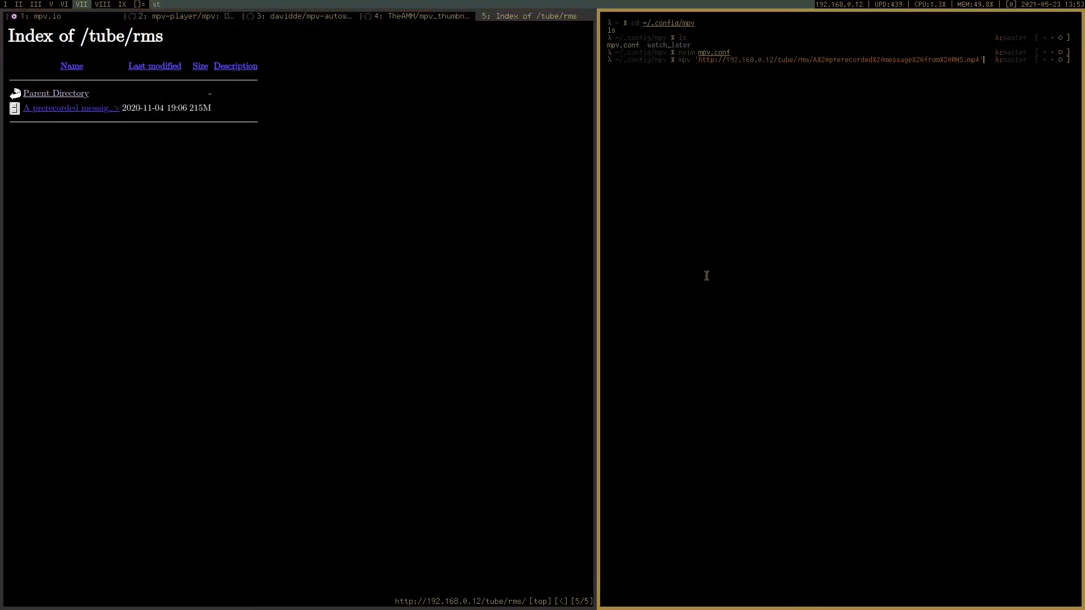
pyautogui.press('Return')
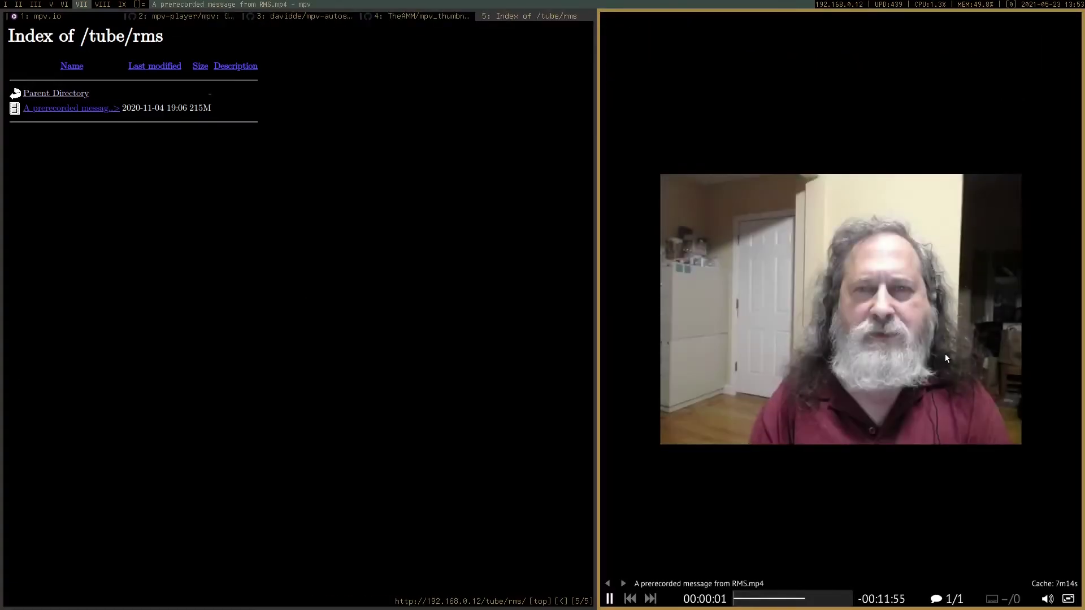
pyautogui.press('space')
pyautogui.press('q')
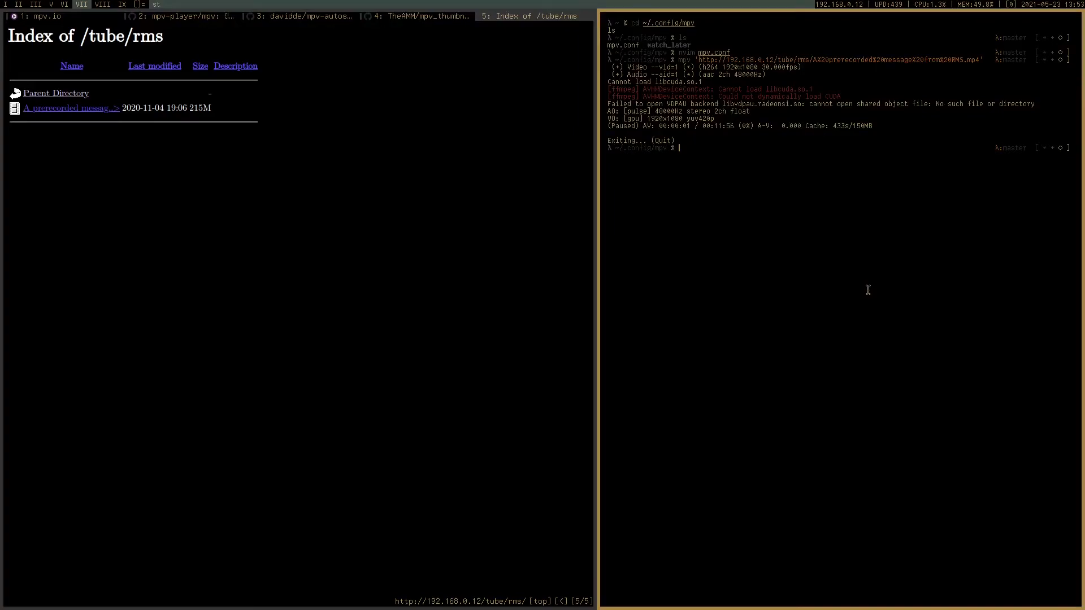
# Step: Run mpv without arguments in the terminal and highlight its version and basic options output
pyautogui.write('mpv')
pyautogui.press('Return')
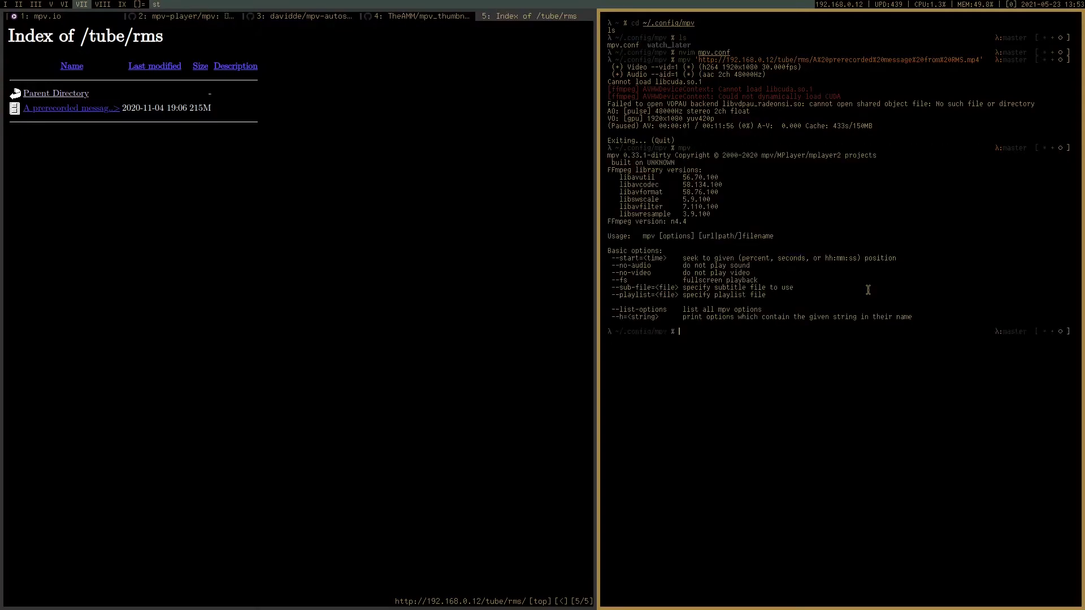
pyautogui.moveTo(605, 145); pyautogui.dragTo(934, 315)
pyautogui.click(934, 315)
pyautogui.write('c')
pyautogui.press('BackSpace')
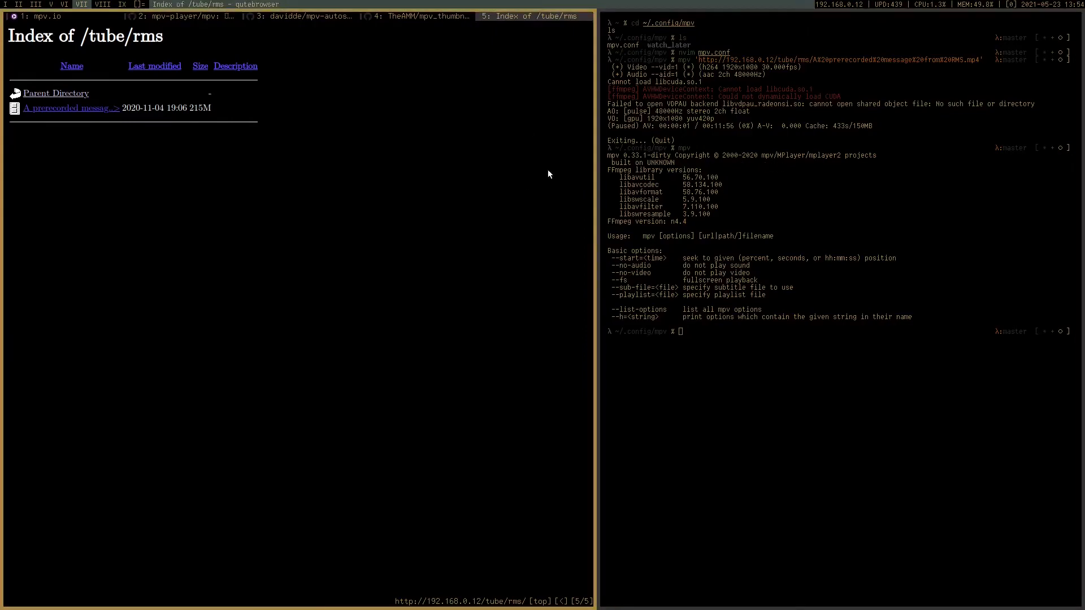
# Step: Open the stax76/mpv.net GitHub page in a new browser tab
pyautogui.moveTo(37, 109); pyautogui.dragTo(237, 198)
pyautogui.hotkey('shift', 'o')
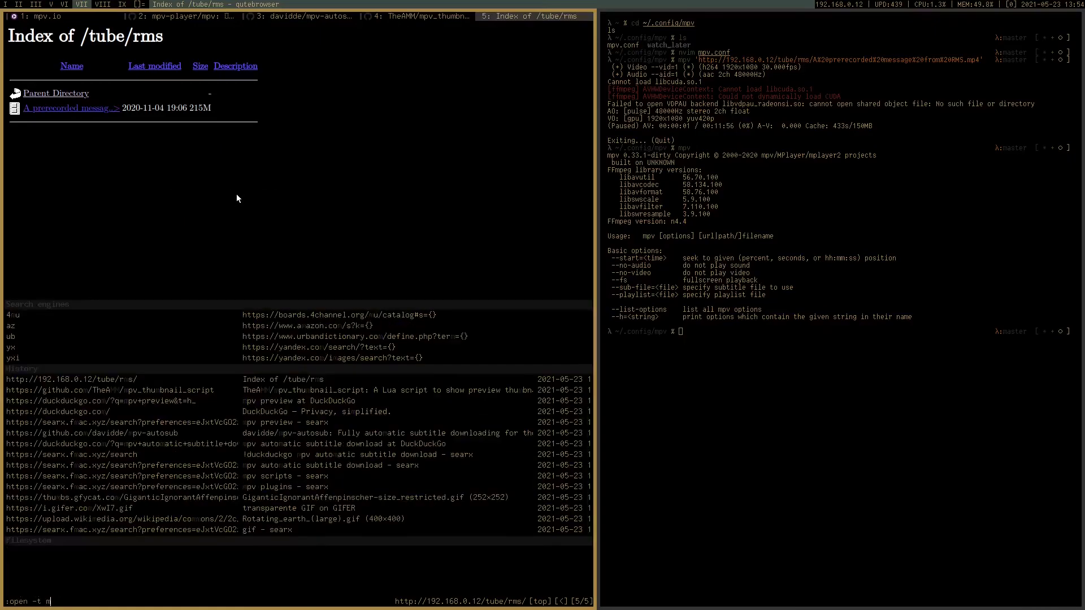
pyautogui.write('mpv.net')
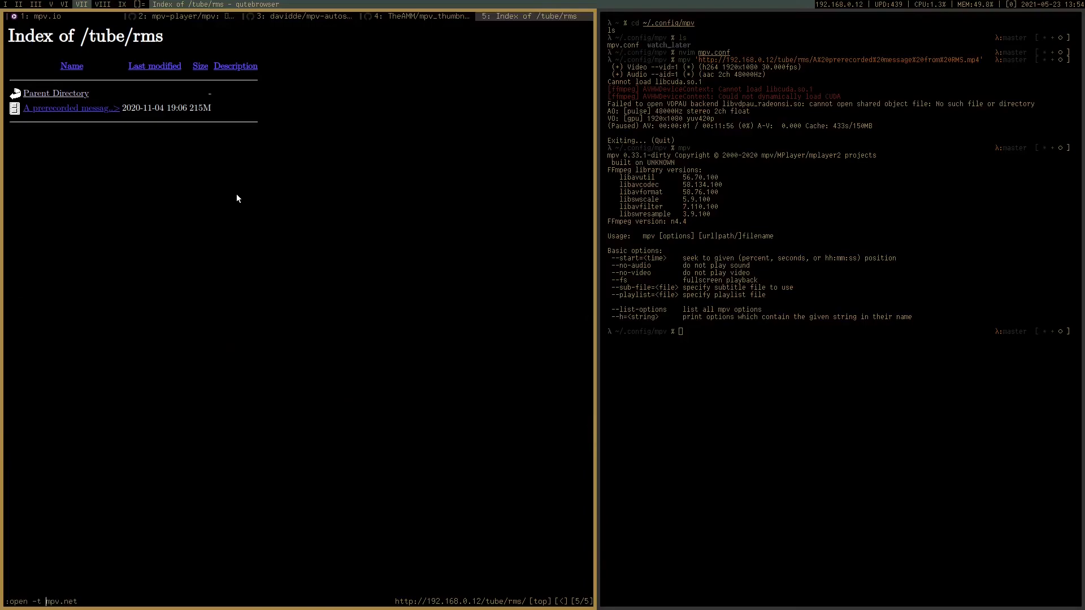
pyautogui.press('Return')
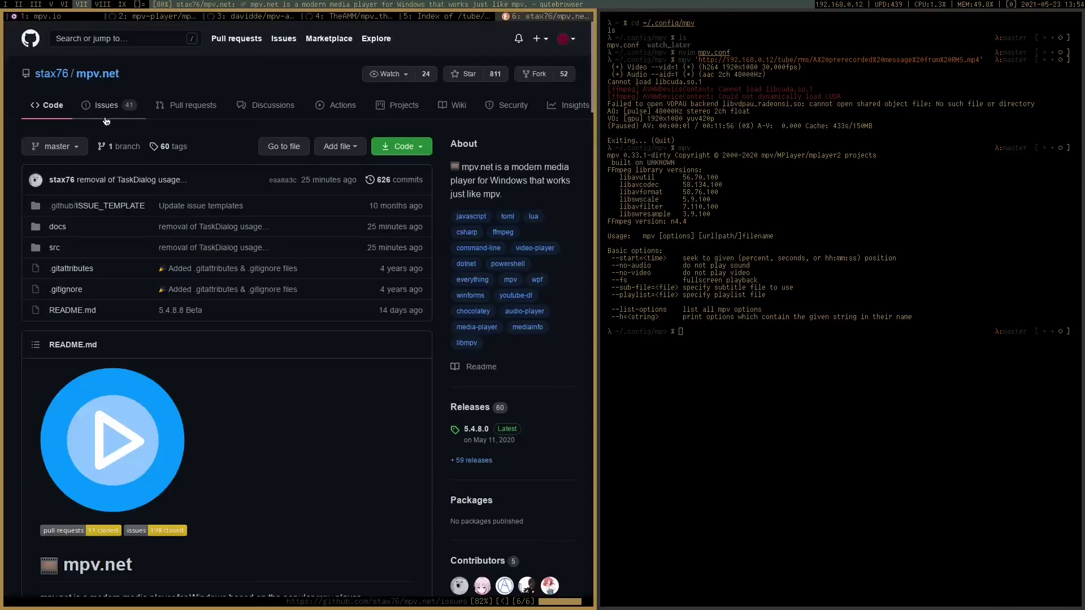
# Step: Look through the mpv.net README's features and screenshots, return to its top and switch to the mpv.io page
pyautogui.scroll(-8, 104, 121)
pyautogui.scroll(-20, 105, 125)
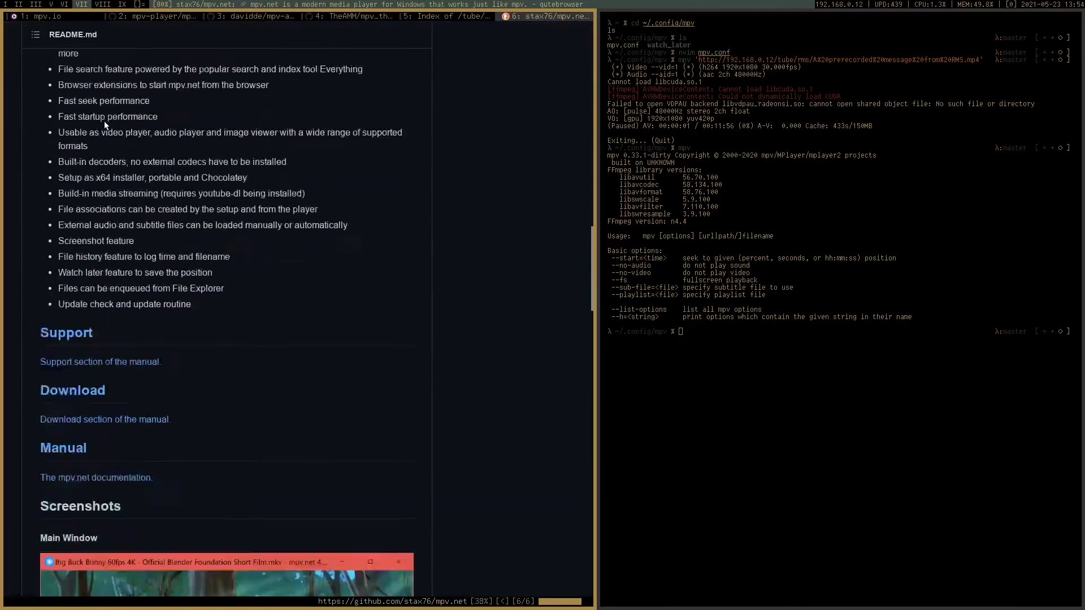
pyautogui.scroll(-5, 105, 124)
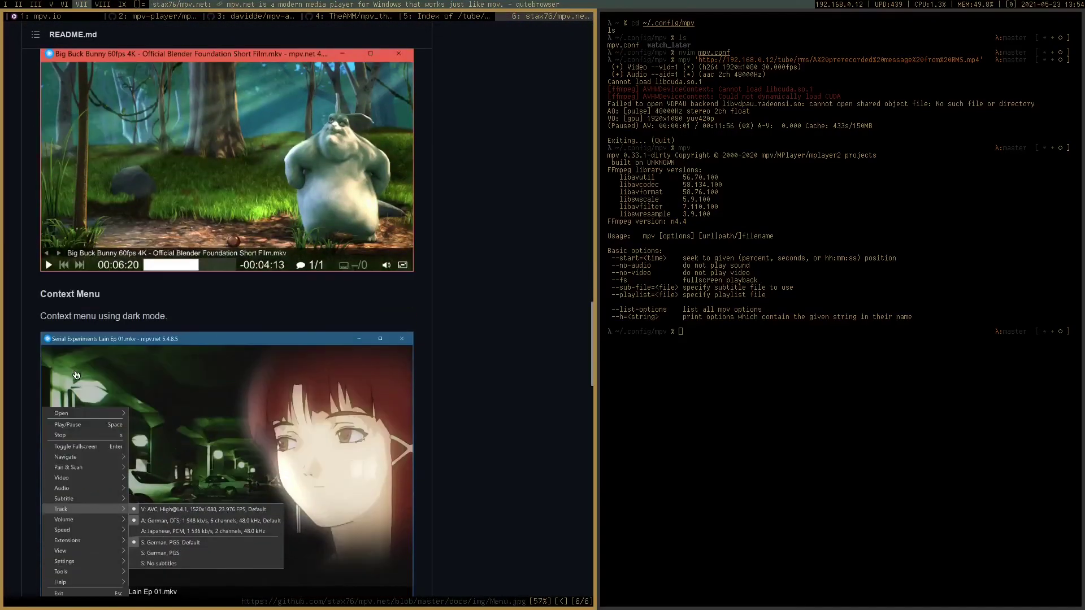
pyautogui.scroll(-5, 32, 385)
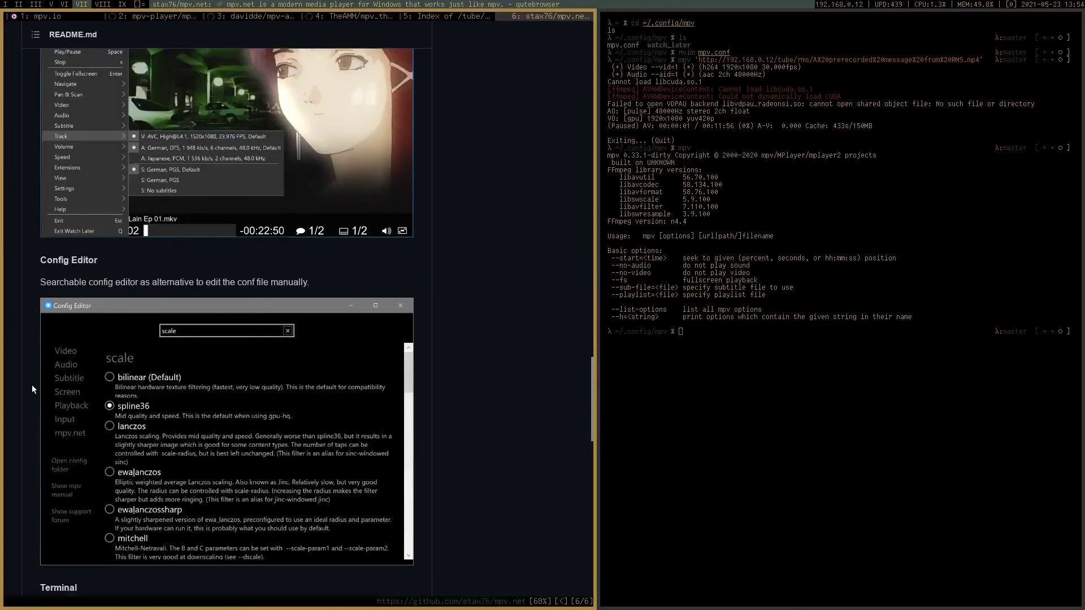
pyautogui.scroll(7, 32, 384)
pyautogui.scroll(20, 31, 385)
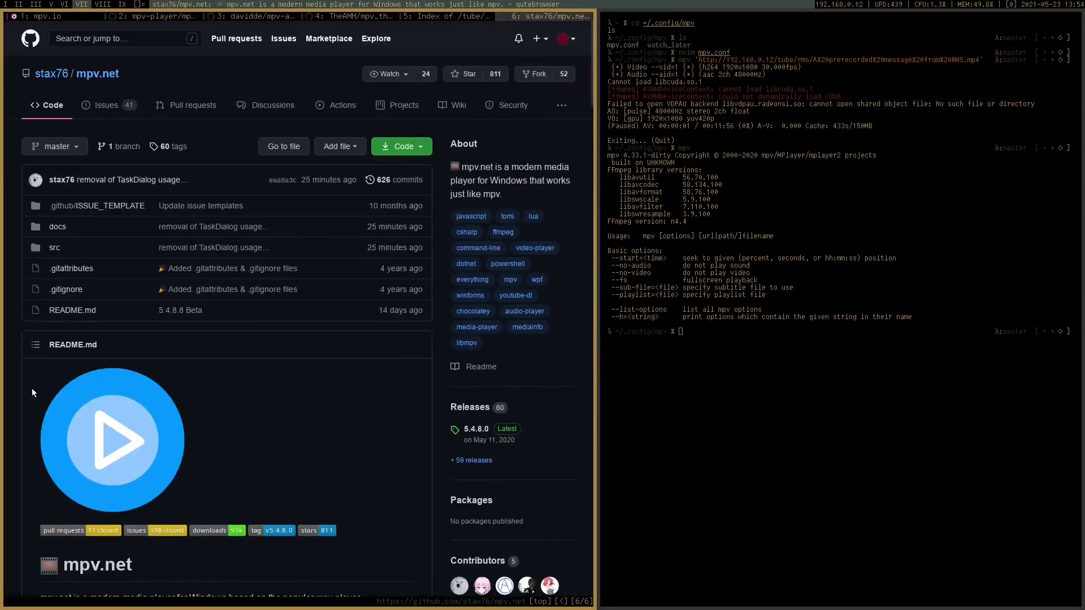
pyautogui.press('J')
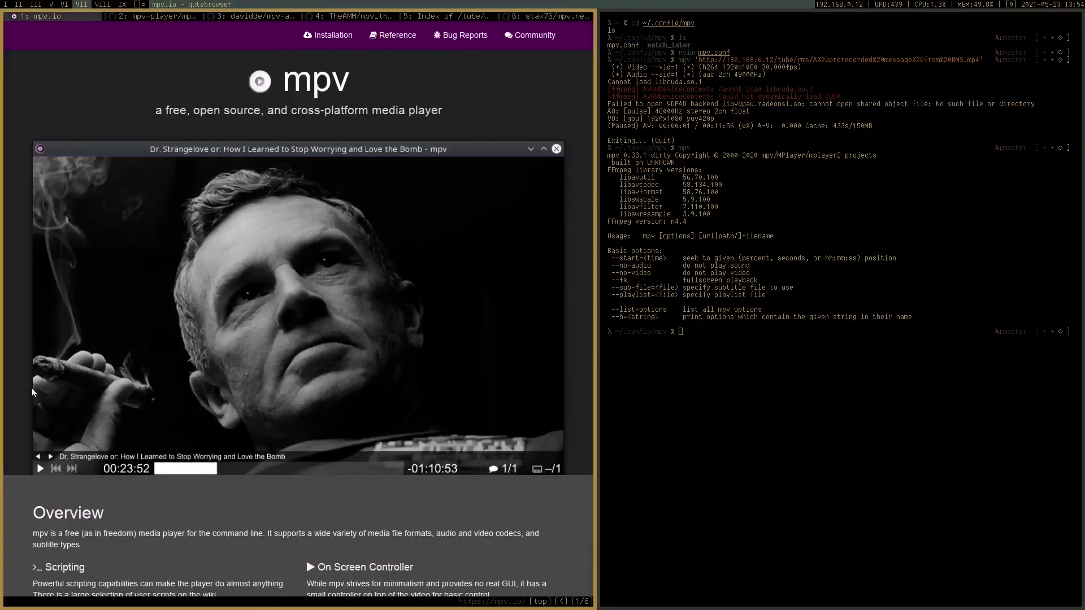